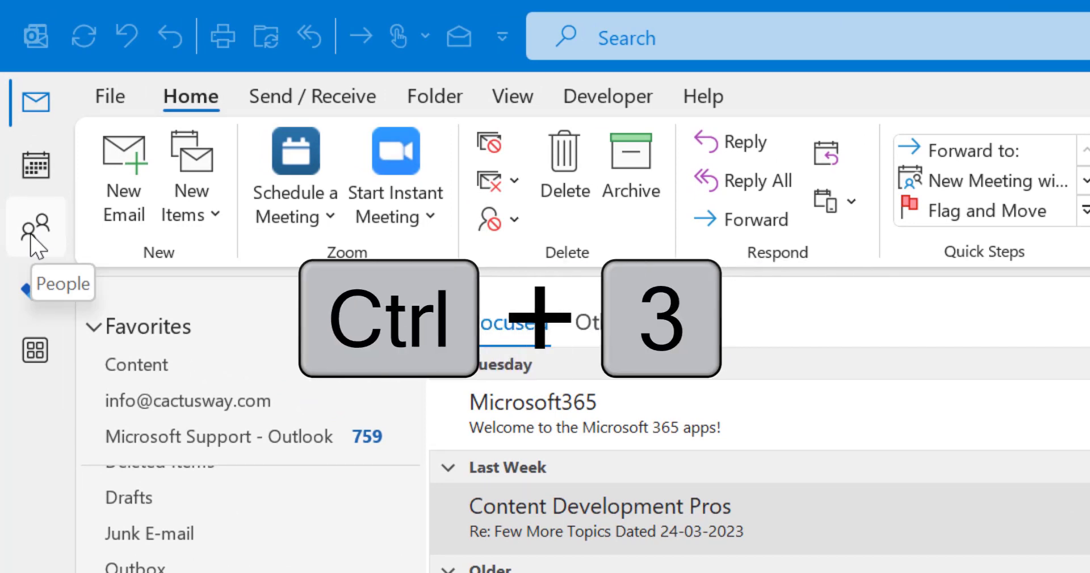
In the Contacts view, start a new contact and enter the contact's full name, accepting the name check.
{"action": "key", "text": "ctrl+3"}
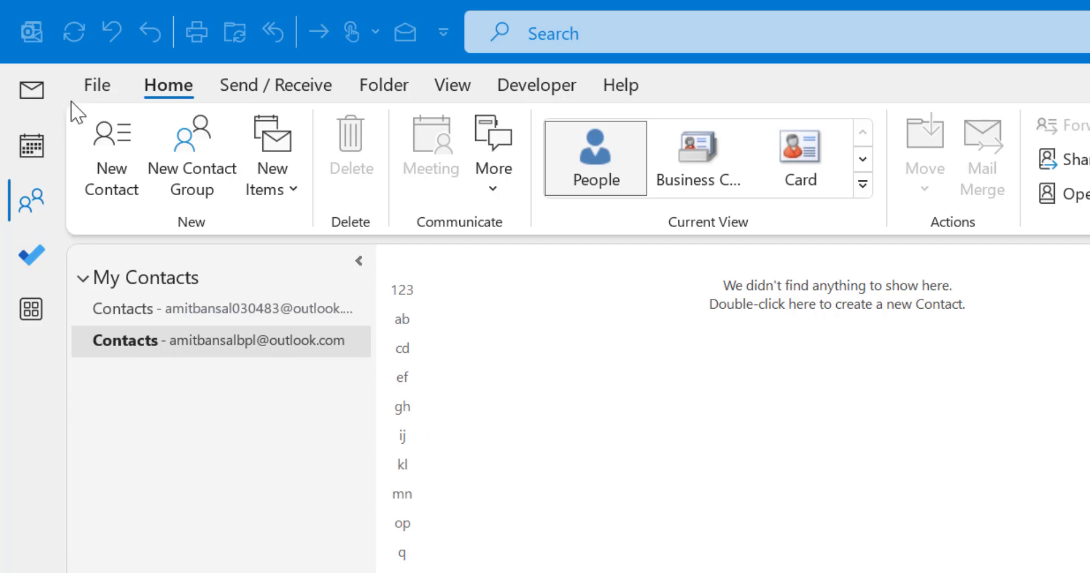
{"action": "left_click", "coordinate": [114, 147]}
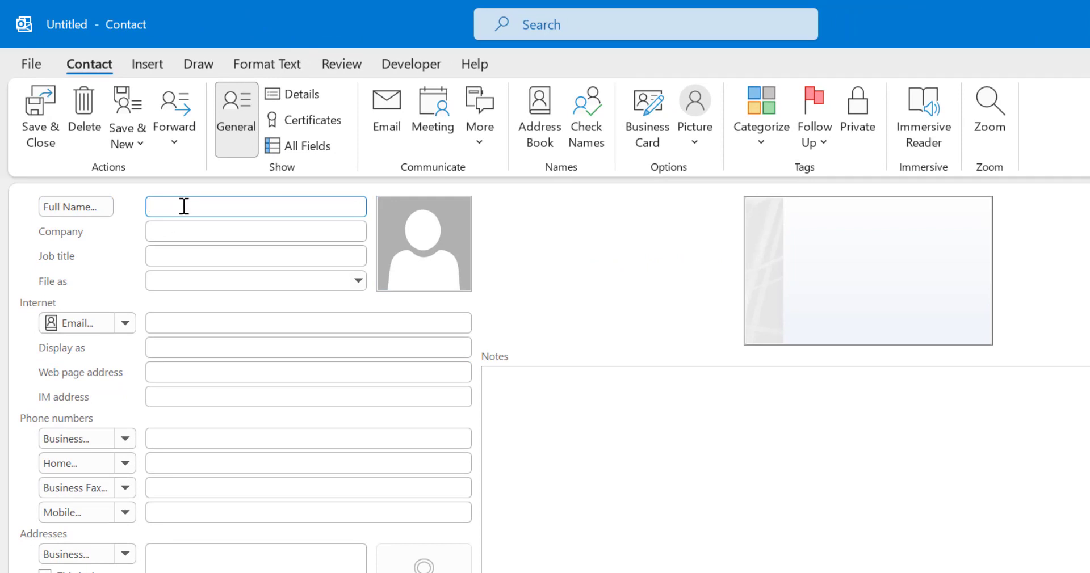
{"action": "type", "text": "Amit"}
{"action": "left_click", "coordinate": [221, 325]}
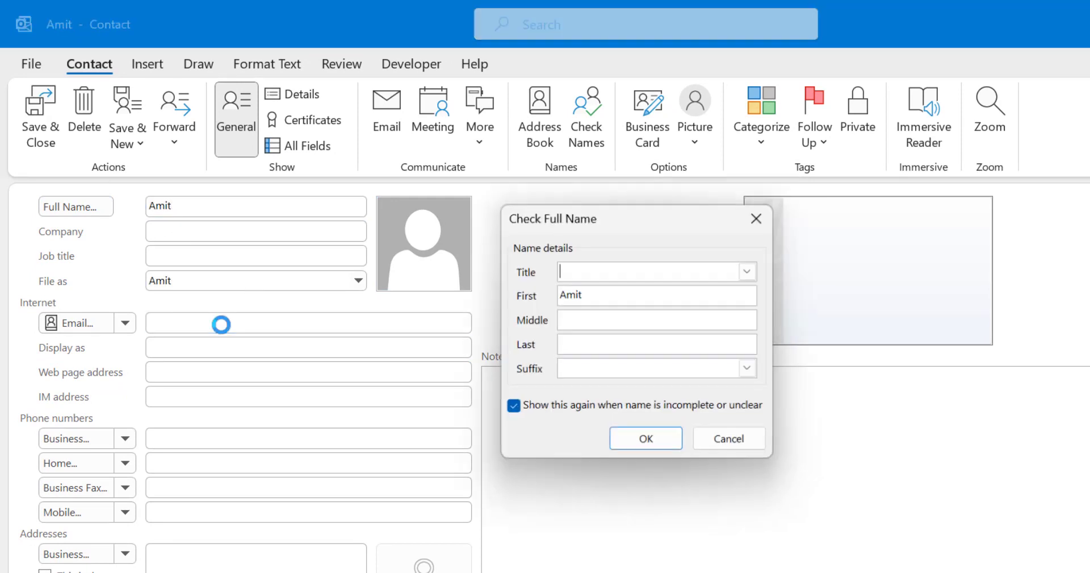
{"action": "left_click", "coordinate": [647, 441]}
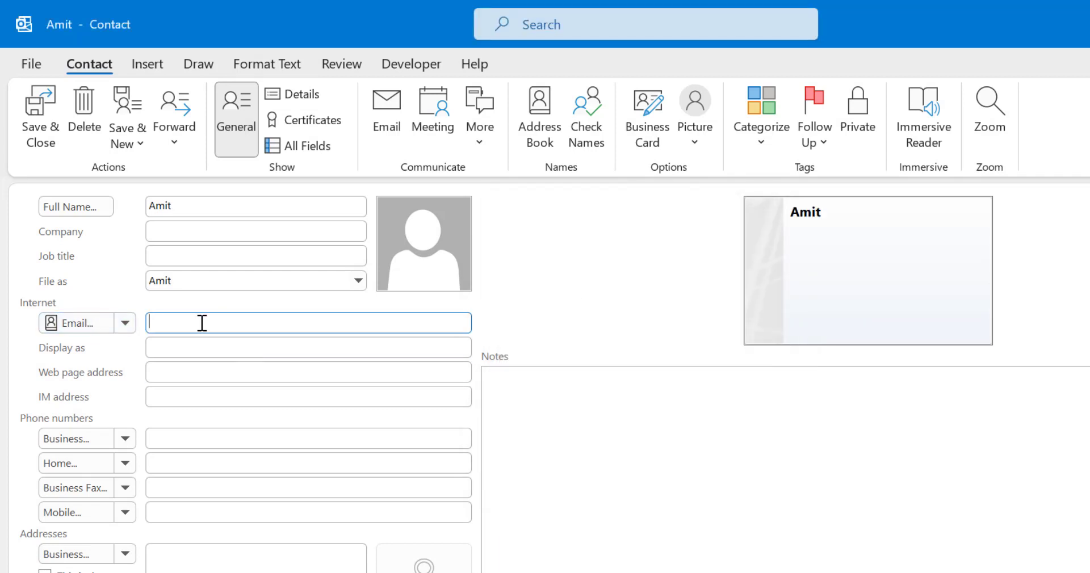
Fill in the e-mail from the first suggested address and save the contact.
{"action": "type", "text": "amit"}
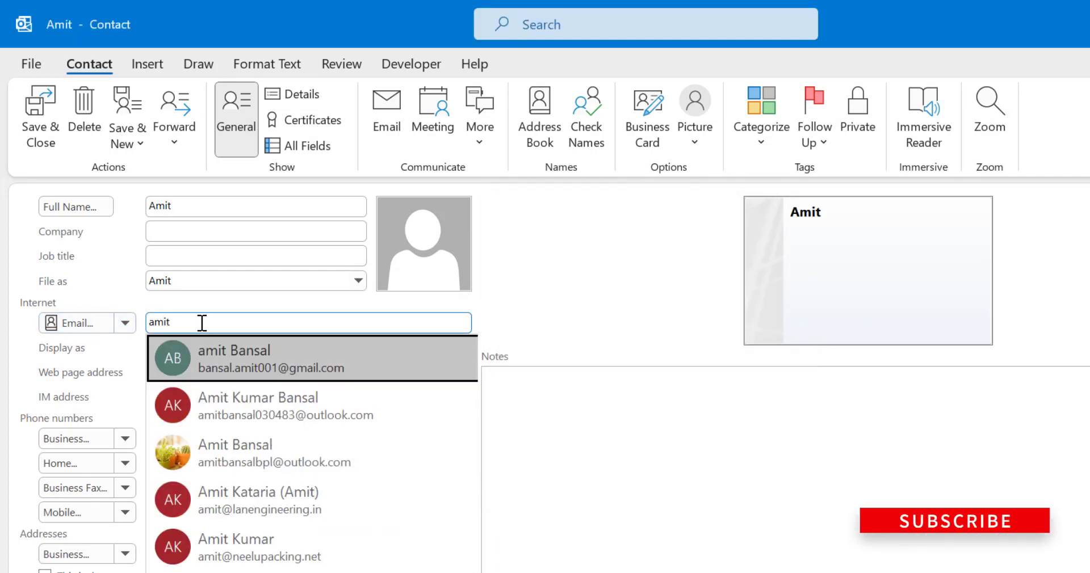
{"action": "left_click", "coordinate": [297, 370]}
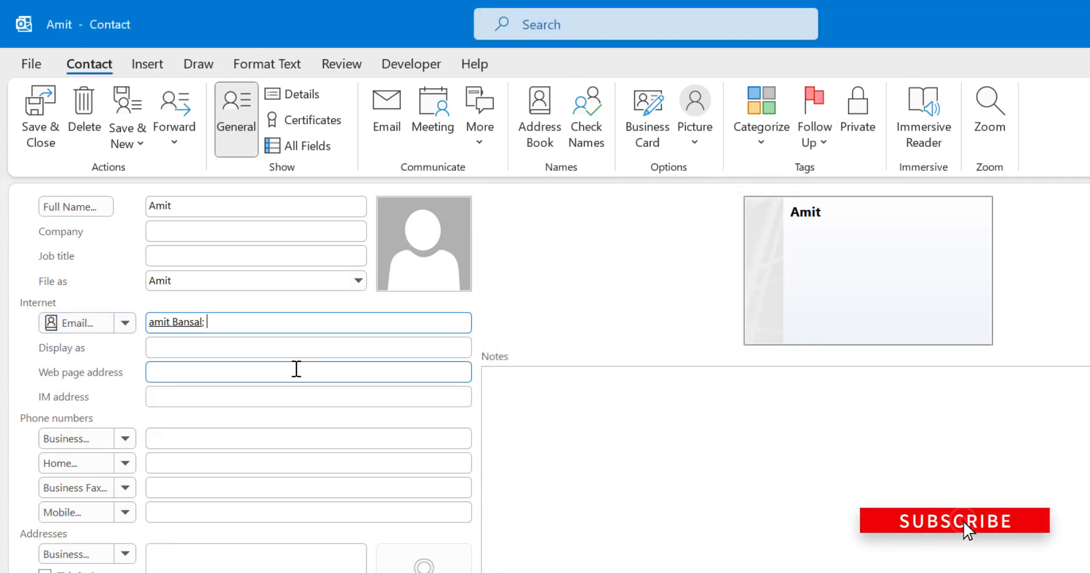
{"action": "left_click", "coordinate": [51, 120]}
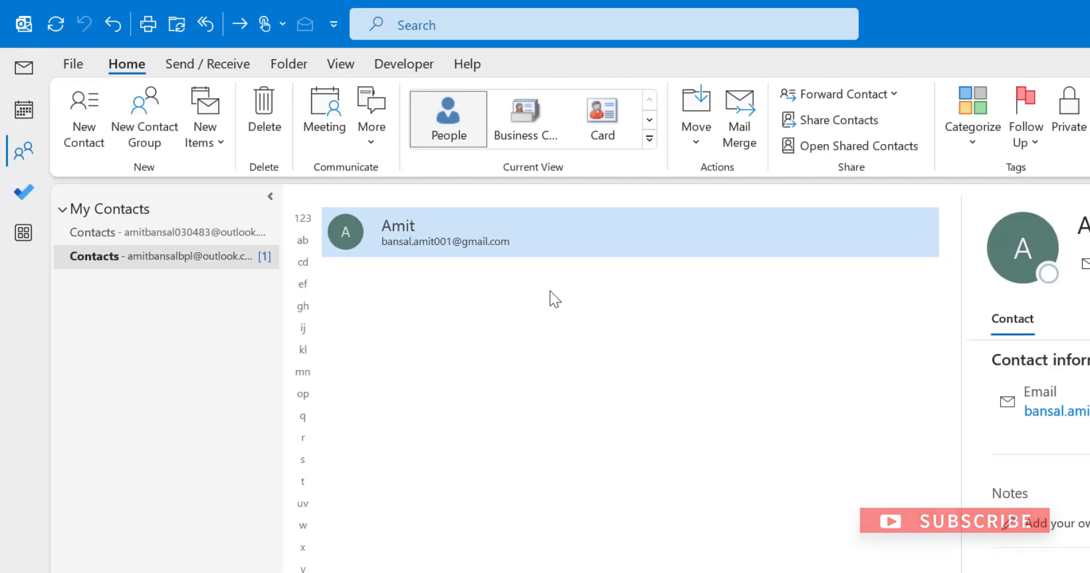
Create a second contact with the same full name and suggested e-mail, then save it.
{"action": "left_click", "coordinate": [79, 120]}
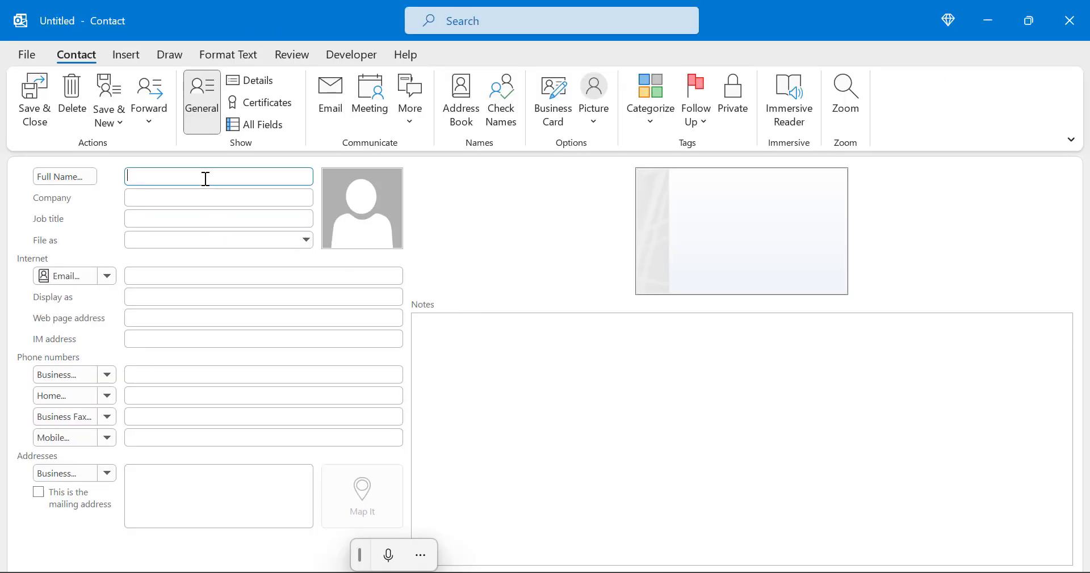
{"action": "type", "text": "Amit"}
{"action": "left_click", "coordinate": [184, 277]}
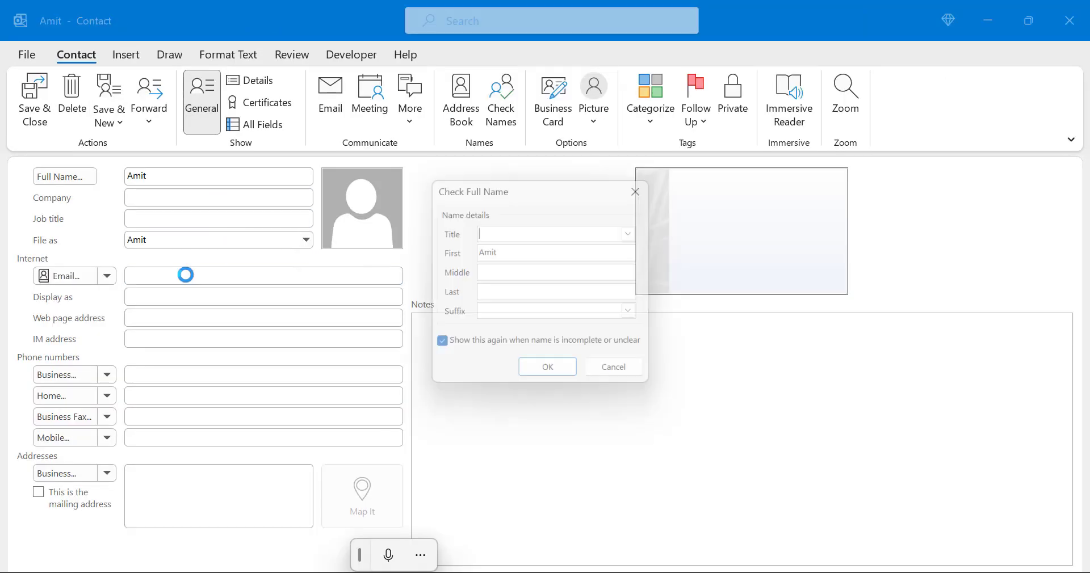
{"action": "key", "text": "Return"}
{"action": "type", "text": "amit"}
{"action": "key", "text": "Return"}
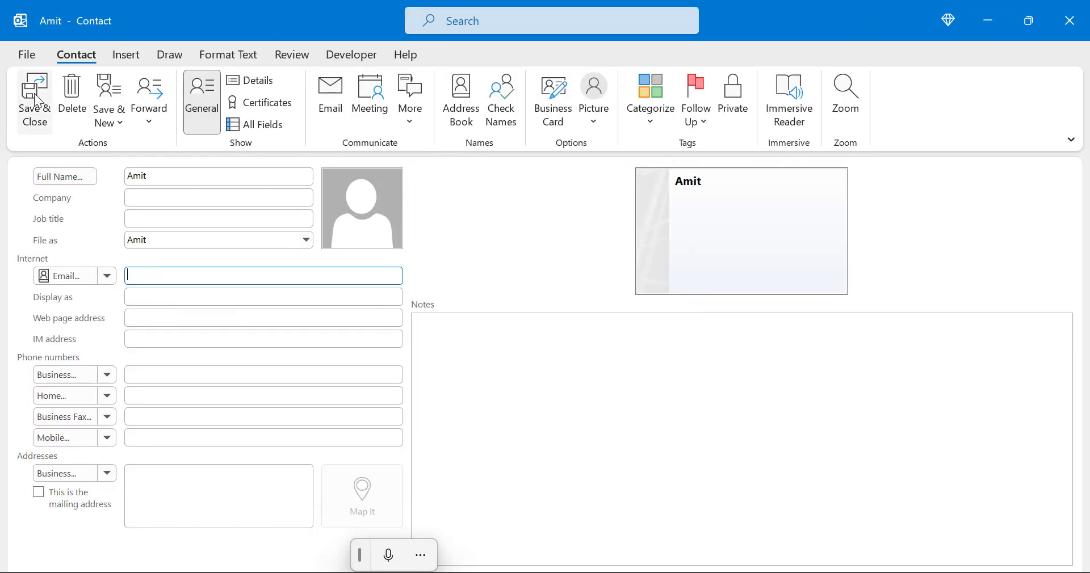
{"action": "left_click", "coordinate": [35, 99]}
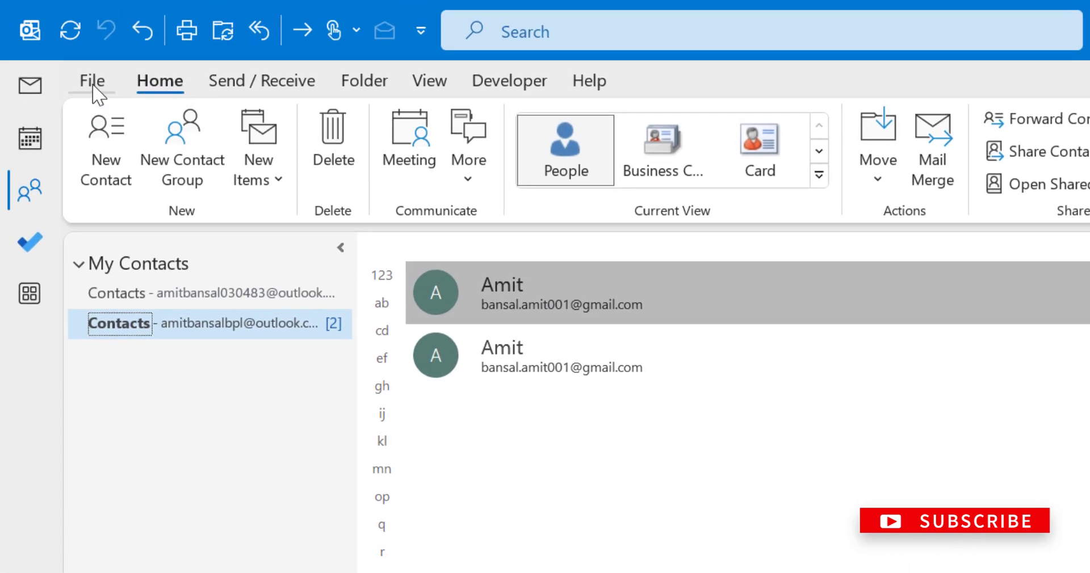
In Outlook Options > People, enable 'Check for duplicates when saving new contacts' and confirm.
{"action": "left_click", "coordinate": [93, 85]}
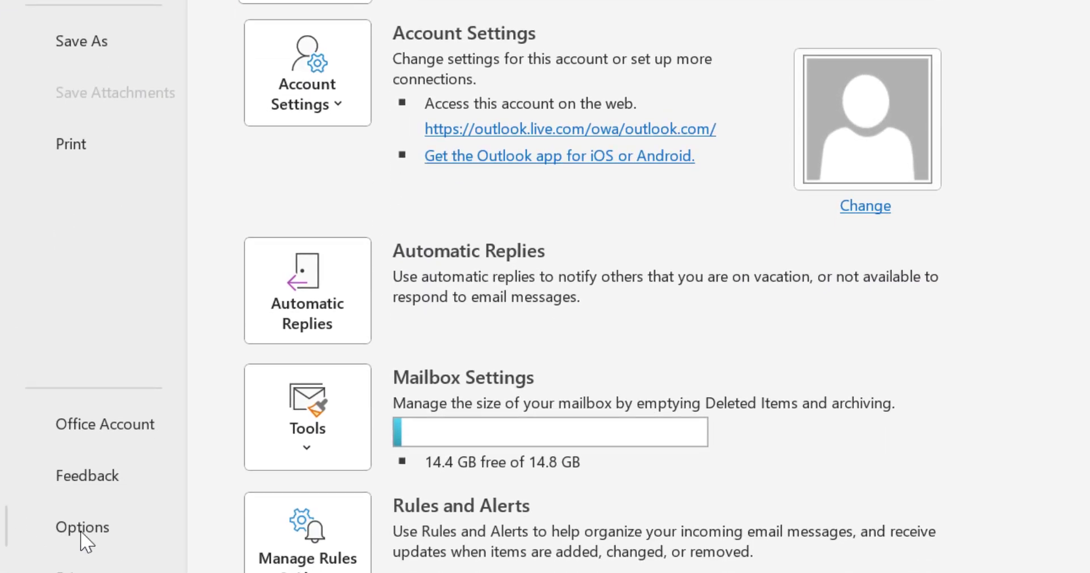
{"action": "left_click", "coordinate": [80, 530]}
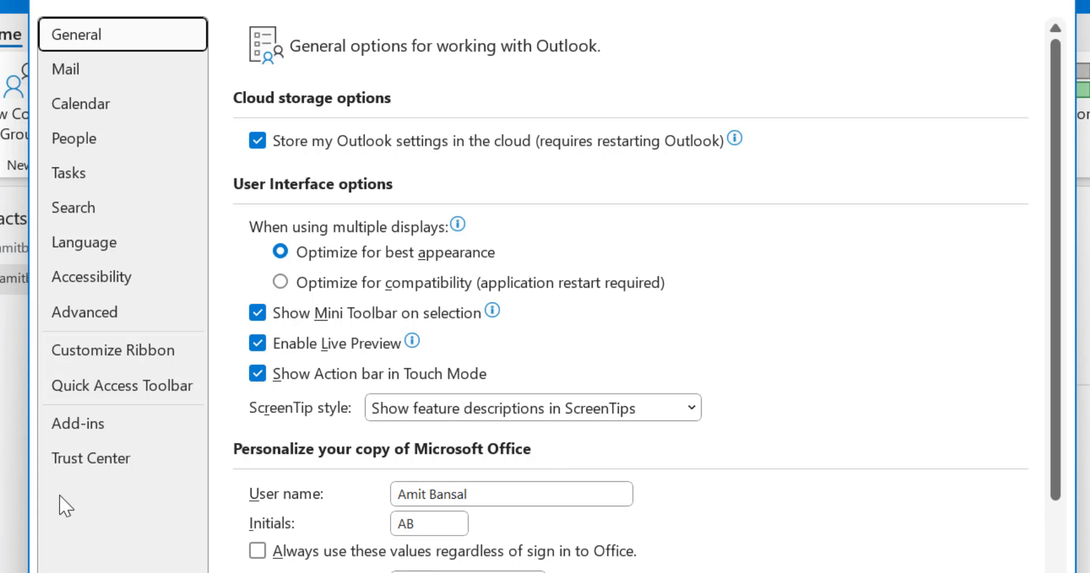
{"action": "left_click", "coordinate": [92, 142]}
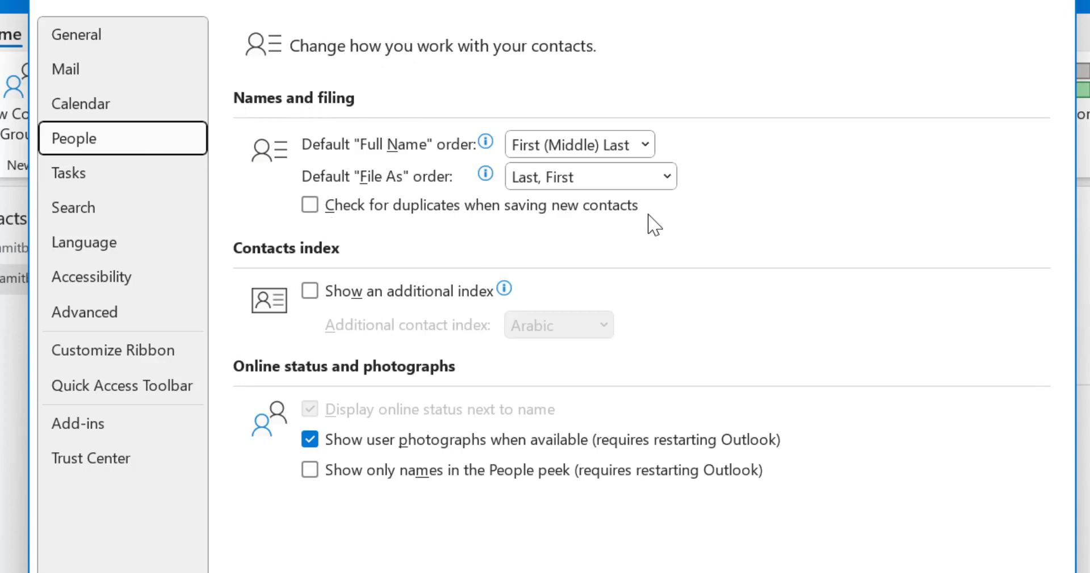
{"action": "left_click", "coordinate": [314, 209]}
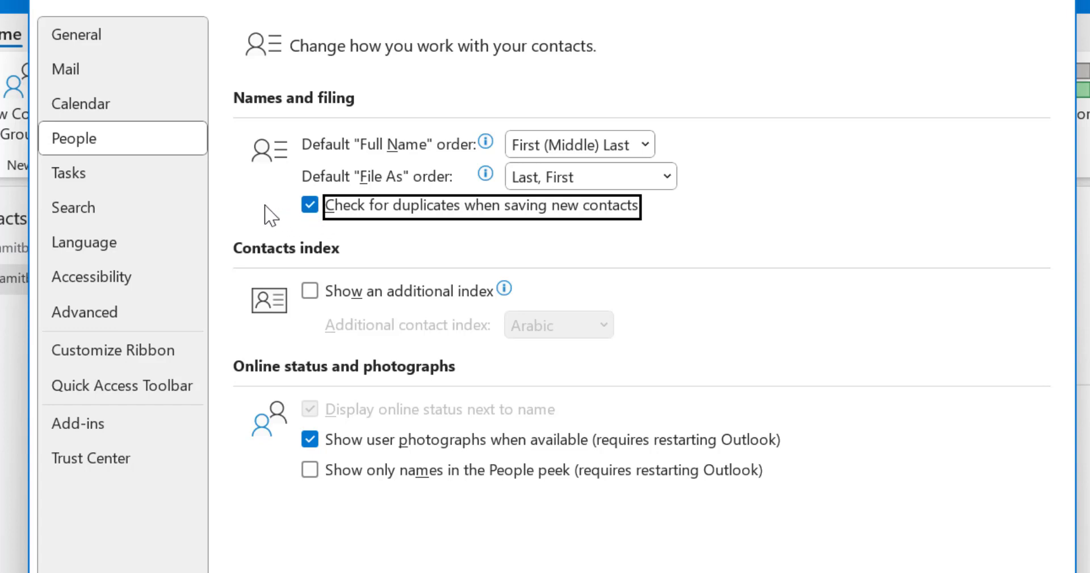
{"action": "key", "text": "Return"}
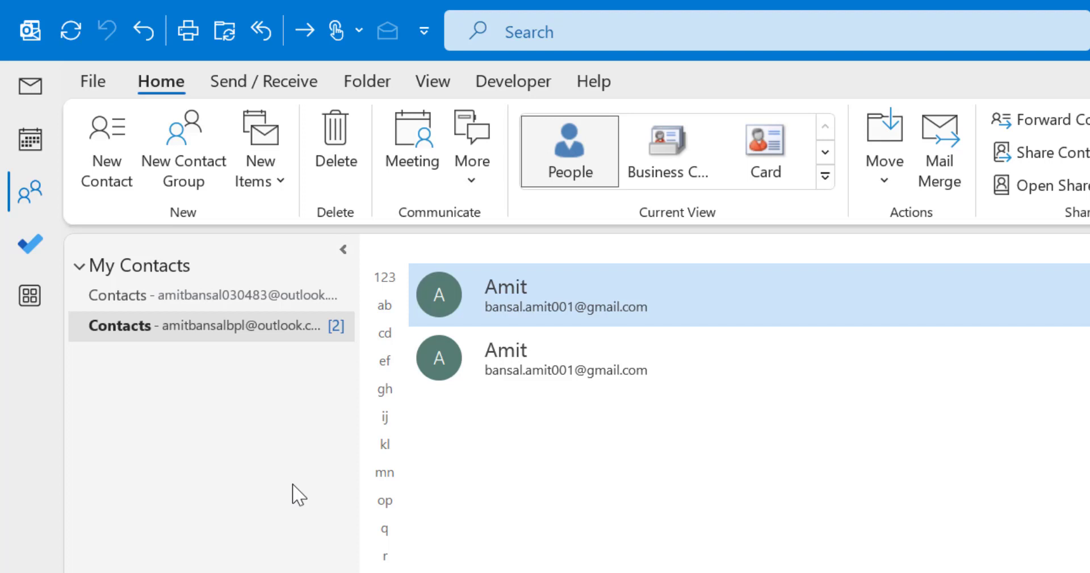
Create a third contact with the same name and the contact's e-mail, then save to trigger the duplicate check.
{"action": "left_click", "coordinate": [116, 149]}
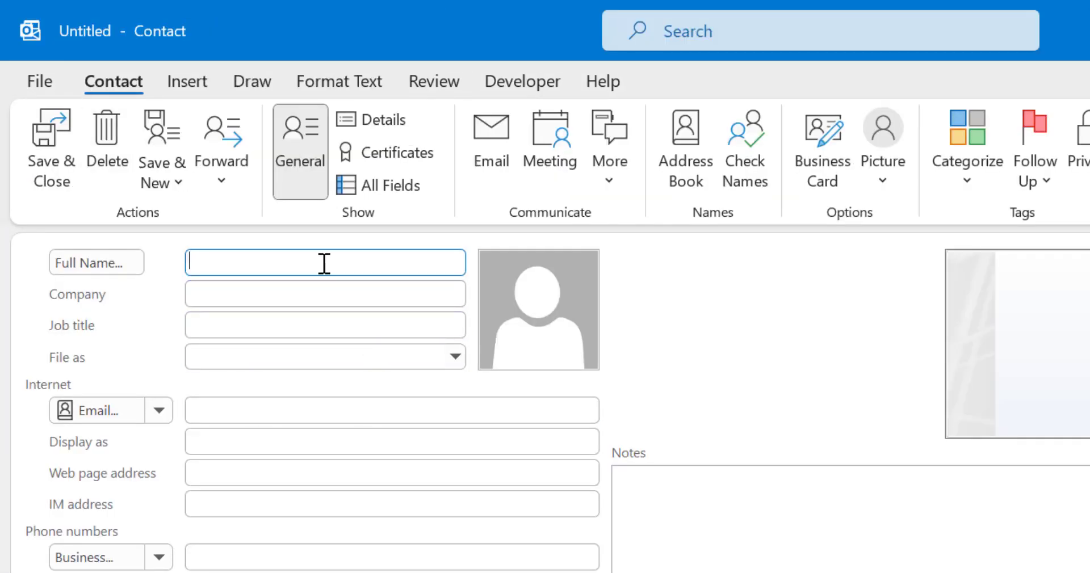
{"action": "type", "text": "Amit"}
{"action": "left_click", "coordinate": [285, 408]}
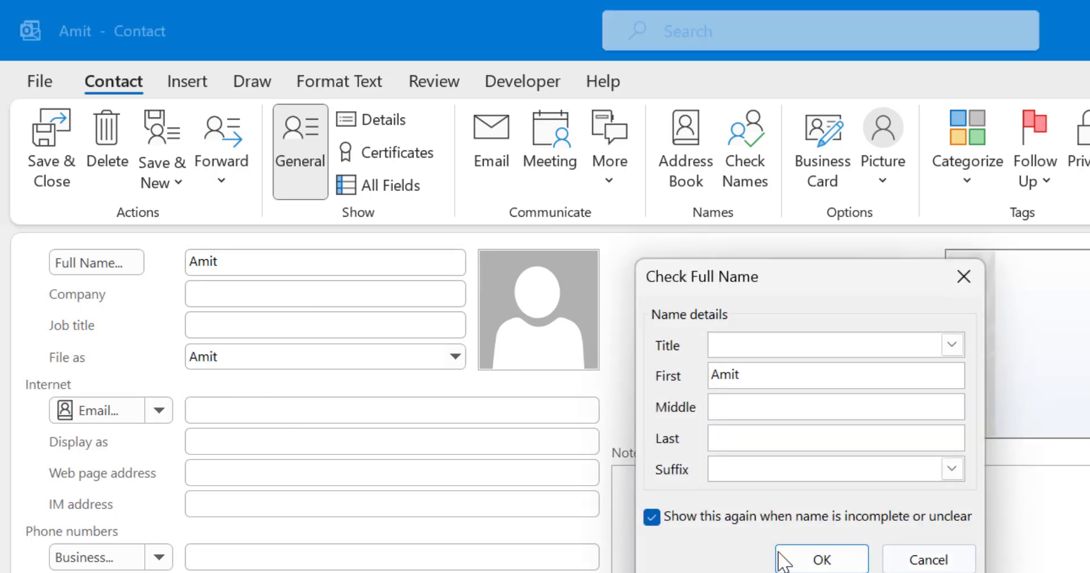
{"action": "left_click", "coordinate": [783, 562]}
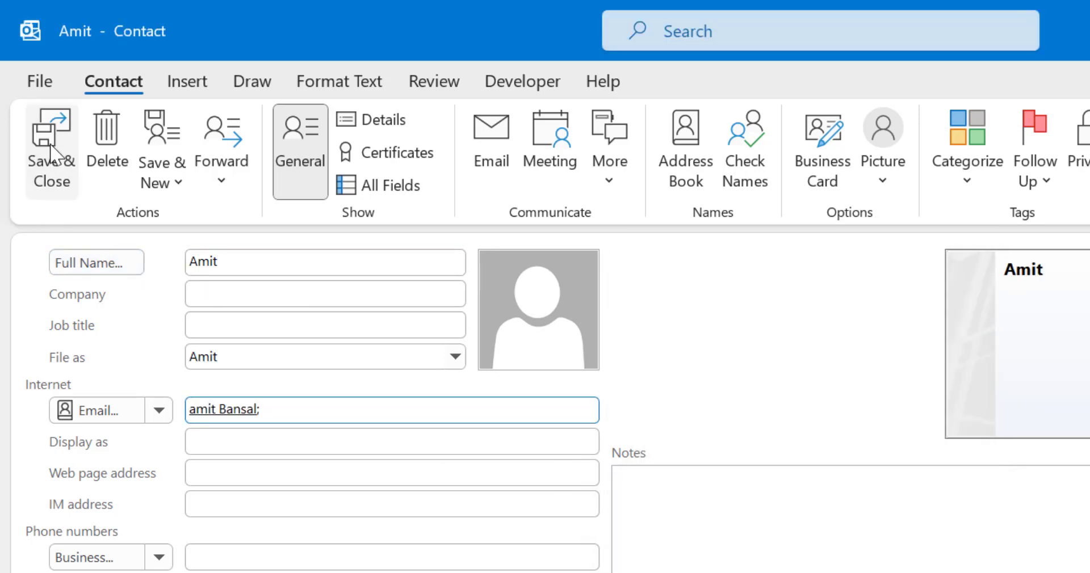
{"action": "left_click", "coordinate": [52, 153]}
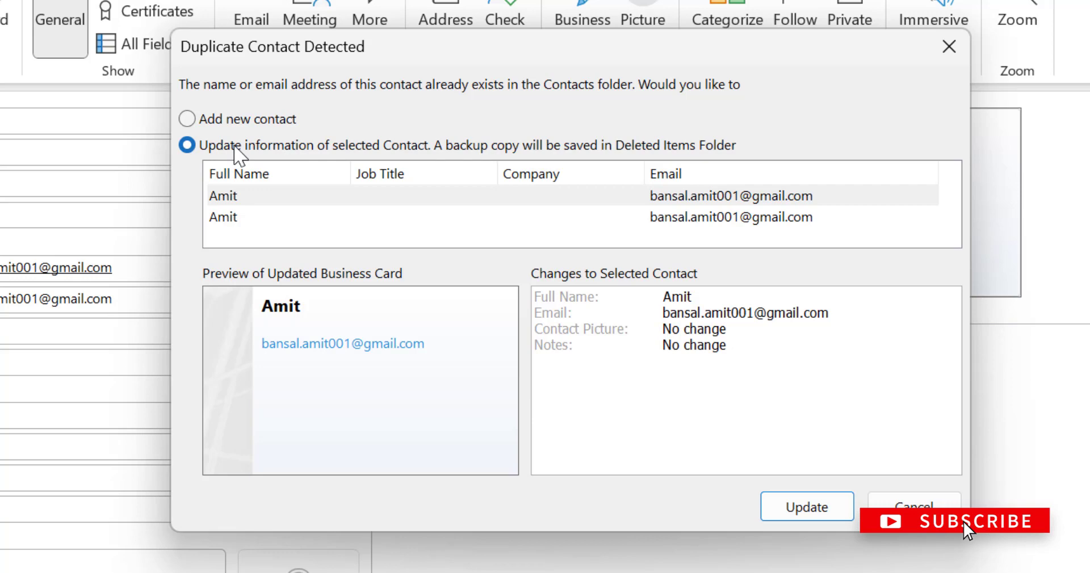
Choose Update in the Duplicate Contact Detected prompt so the existing contact is updated.
{"action": "left_click", "coordinate": [788, 509]}
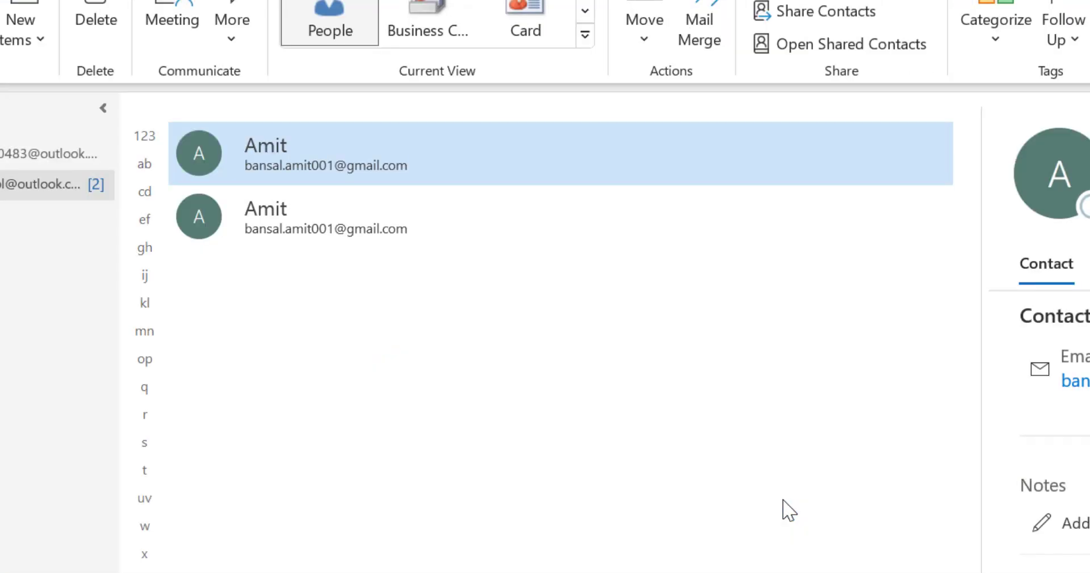
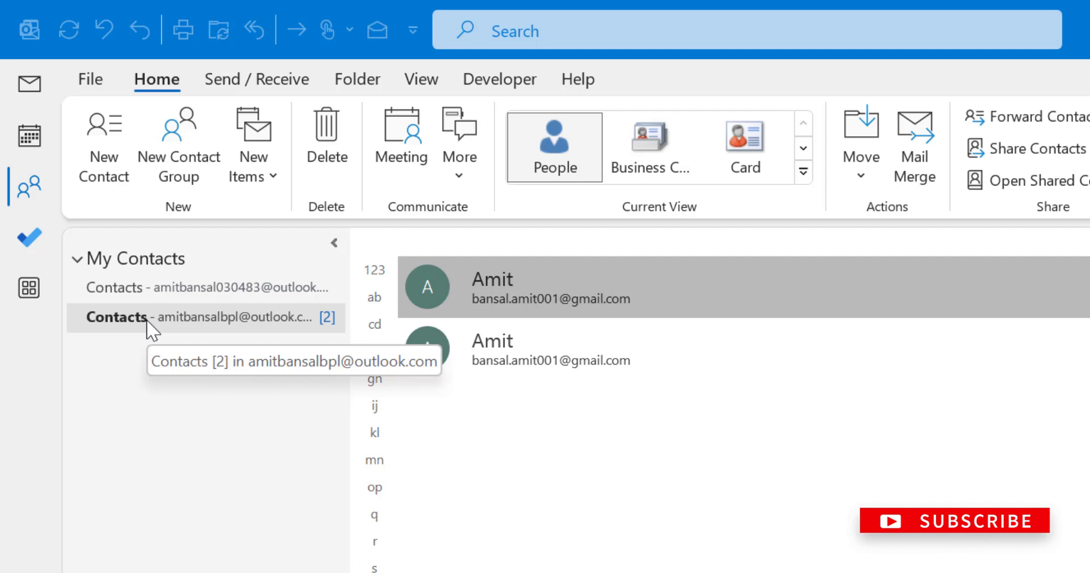
Create a new contacts folder named 'Merge Contact' from the Contacts folder's context menu.
{"action": "left_click", "coordinate": [125, 320]}
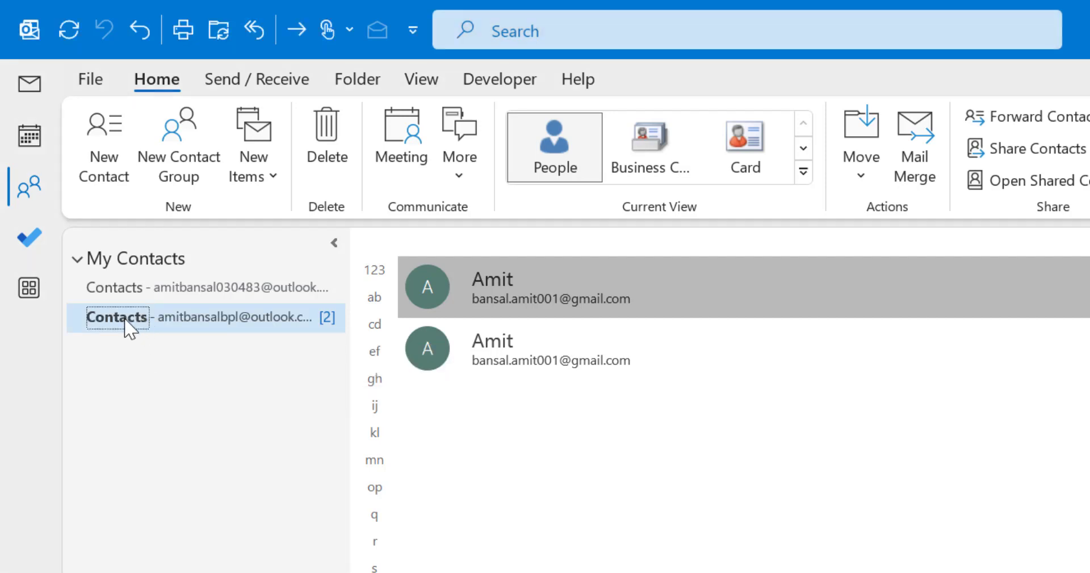
{"action": "right_click", "coordinate": [128, 328]}
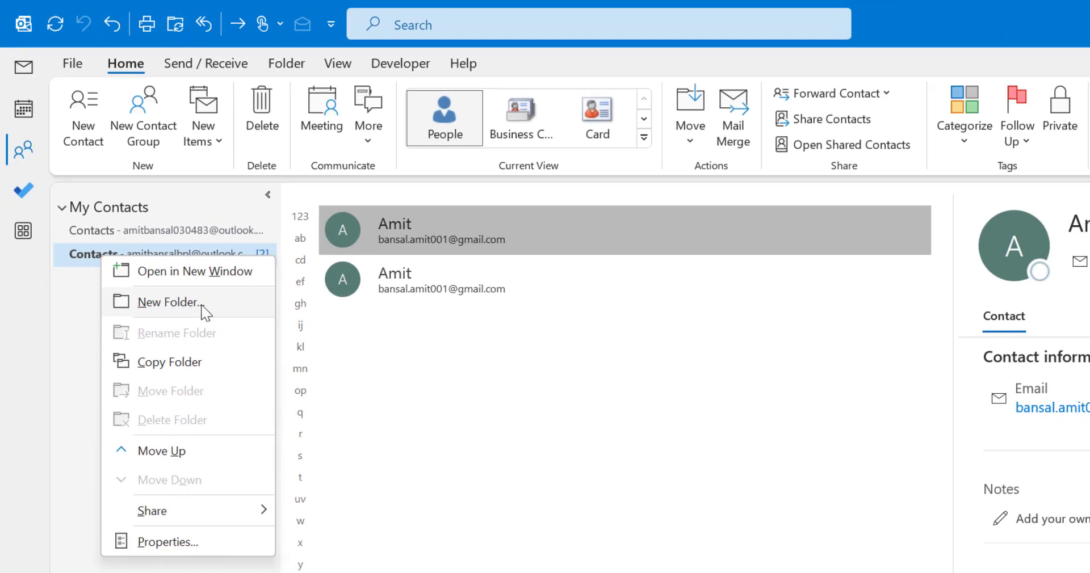
{"action": "left_click", "coordinate": [202, 304]}
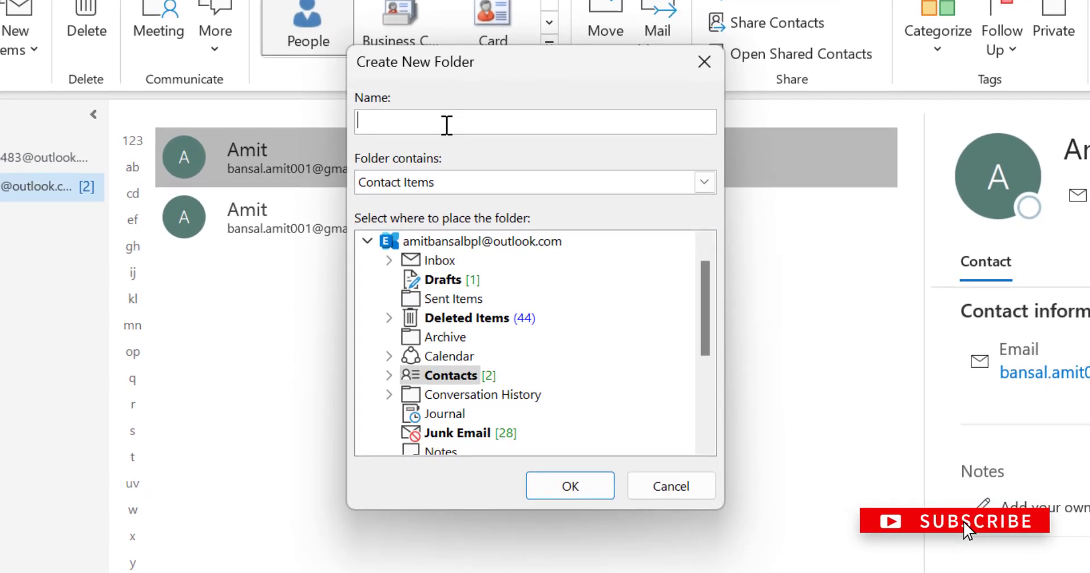
{"action": "type", "text": "Contact"}
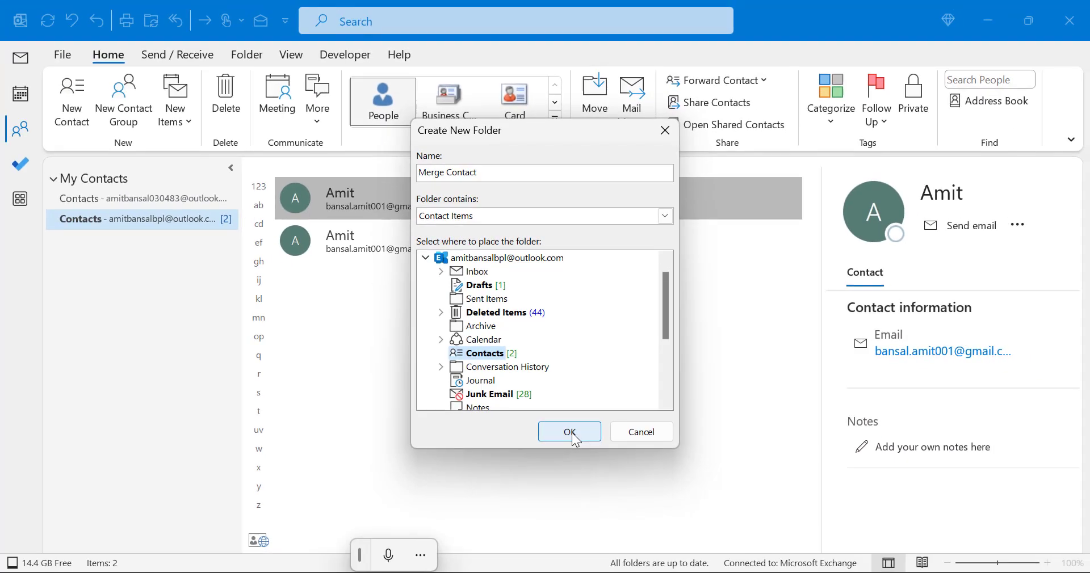
{"action": "left_click", "coordinate": [569, 431]}
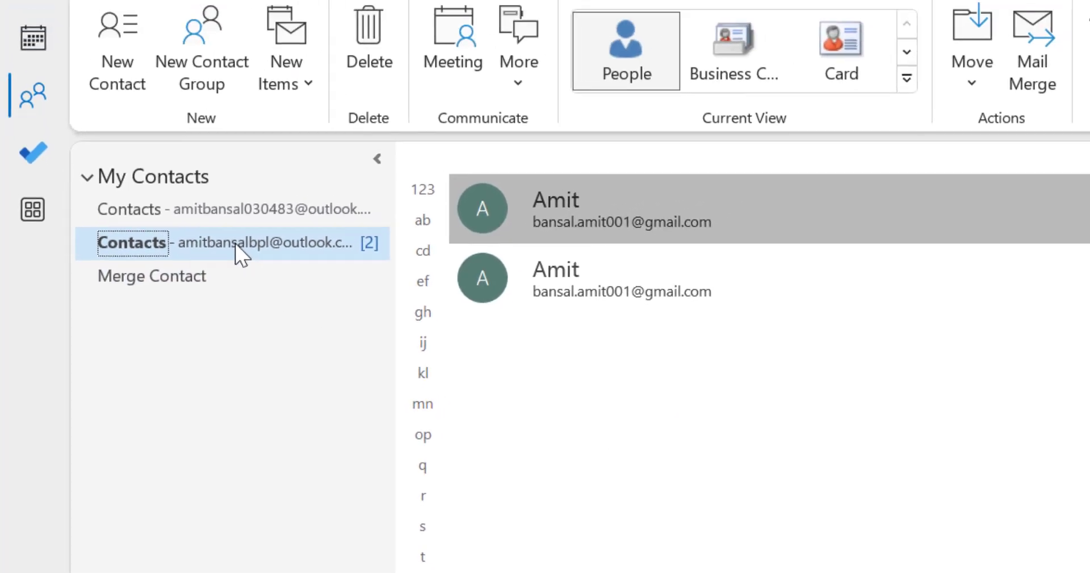
Select all contacts, move both duplicates into Merge Contact, and open that folder.
{"action": "left_click", "coordinate": [652, 232]}
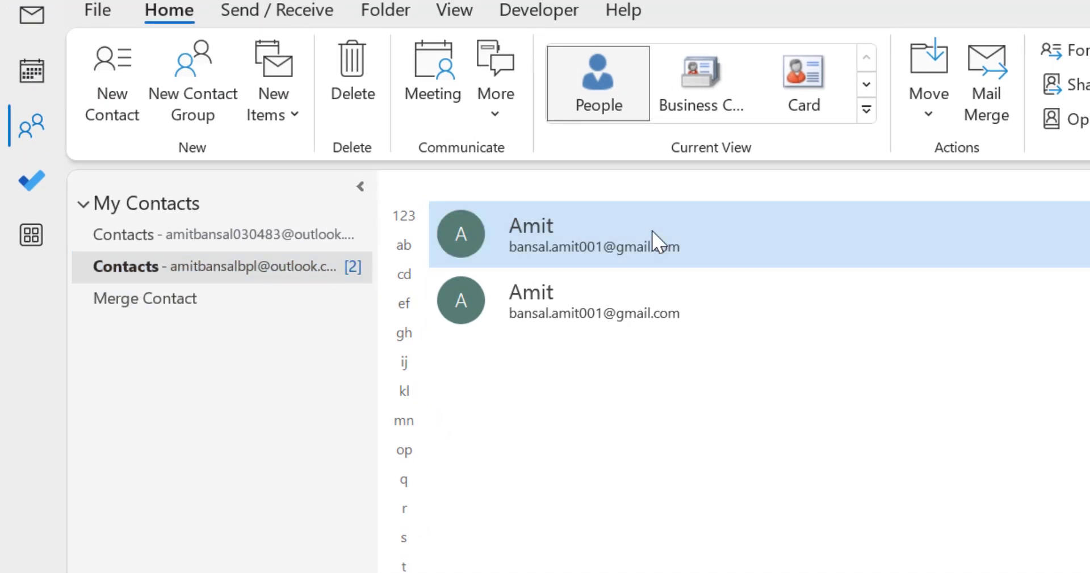
{"action": "key", "text": "ctrl+a"}
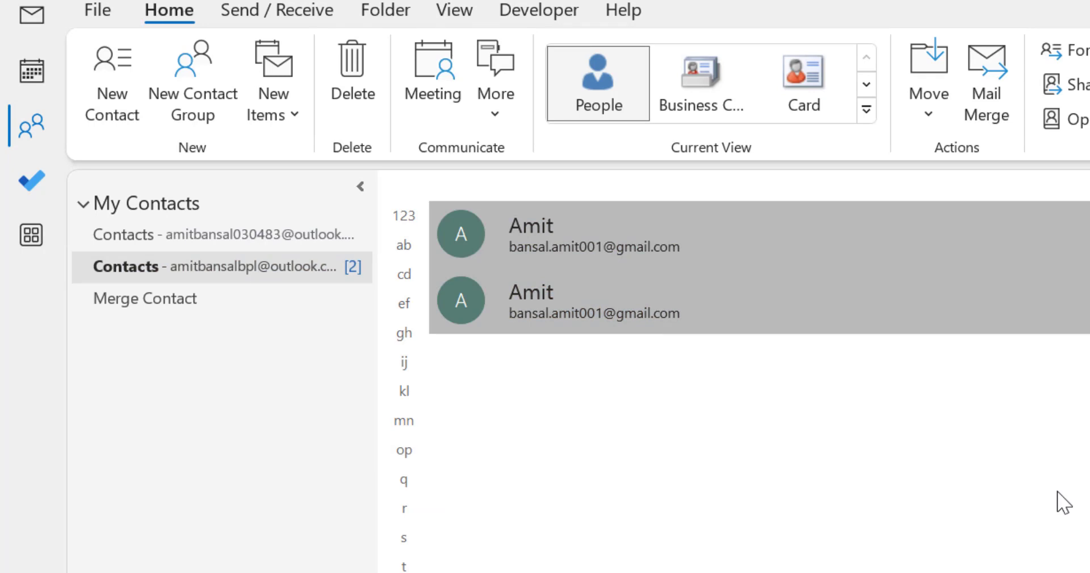
{"action": "key", "text": "ctrl+shift+v"}
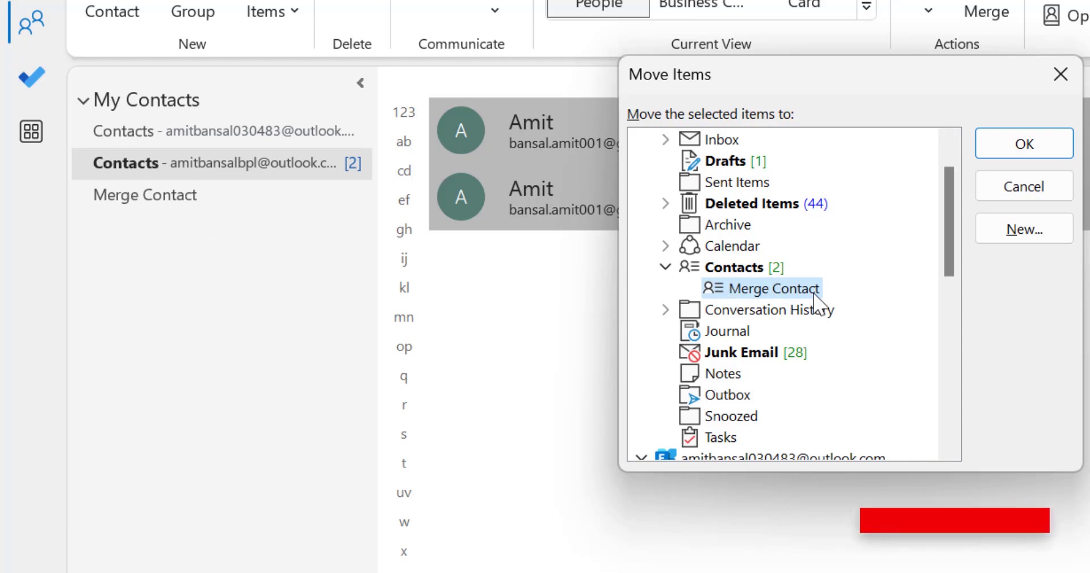
{"action": "left_click", "coordinate": [1027, 148]}
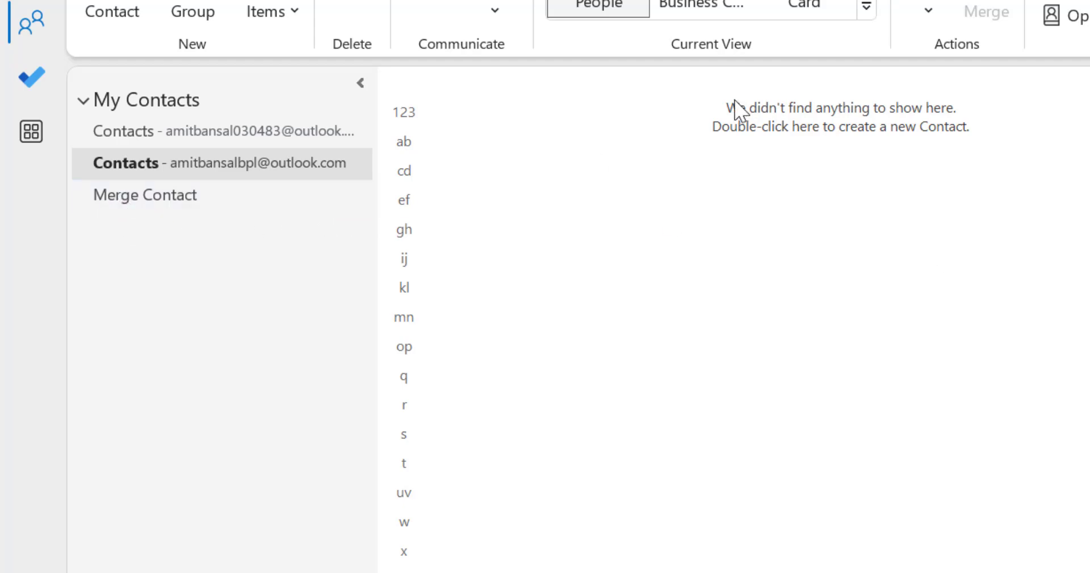
{"action": "left_click", "coordinate": [131, 194]}
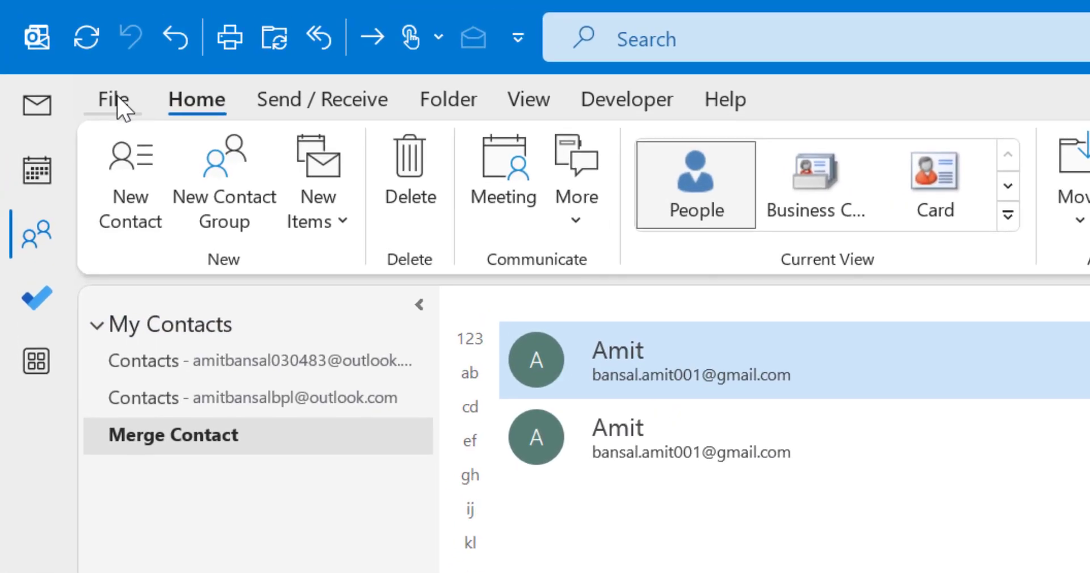
Launch the Import/Export wizard from File > Open & Export and choose Export to a file.
{"action": "left_click", "coordinate": [120, 105]}
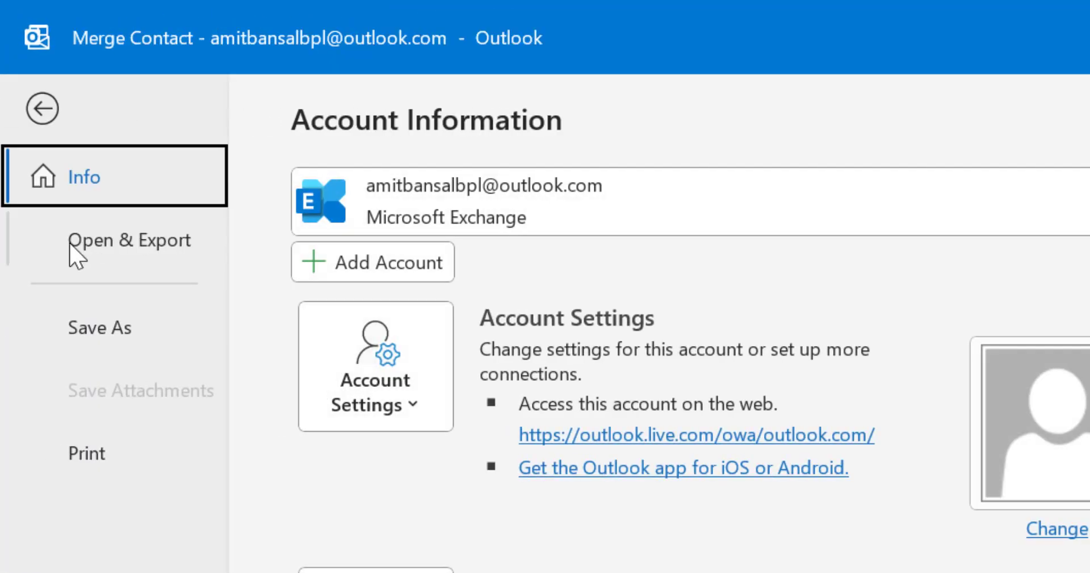
{"action": "left_click", "coordinate": [145, 254]}
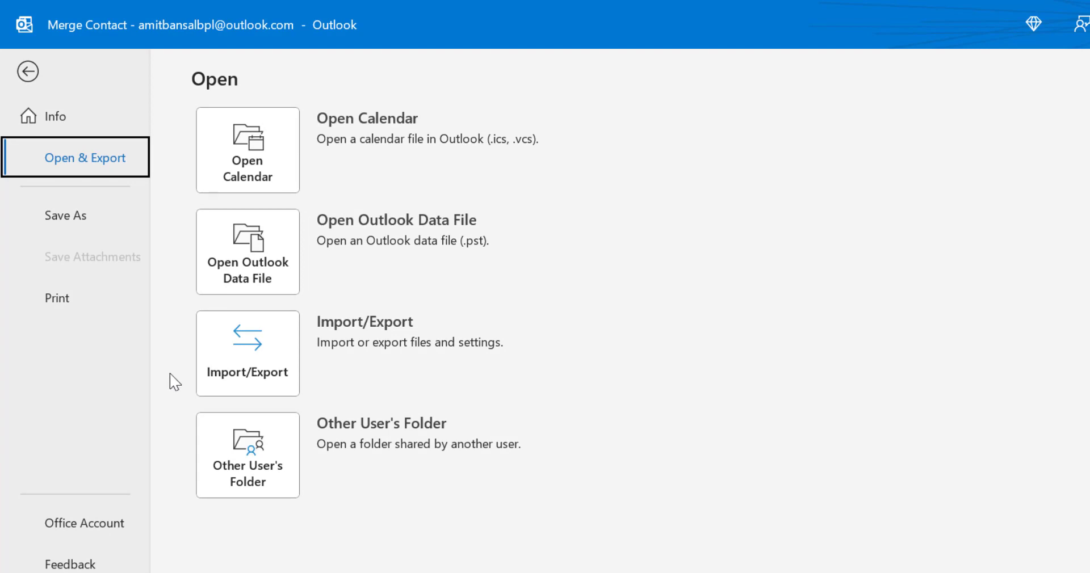
{"action": "left_click", "coordinate": [224, 365]}
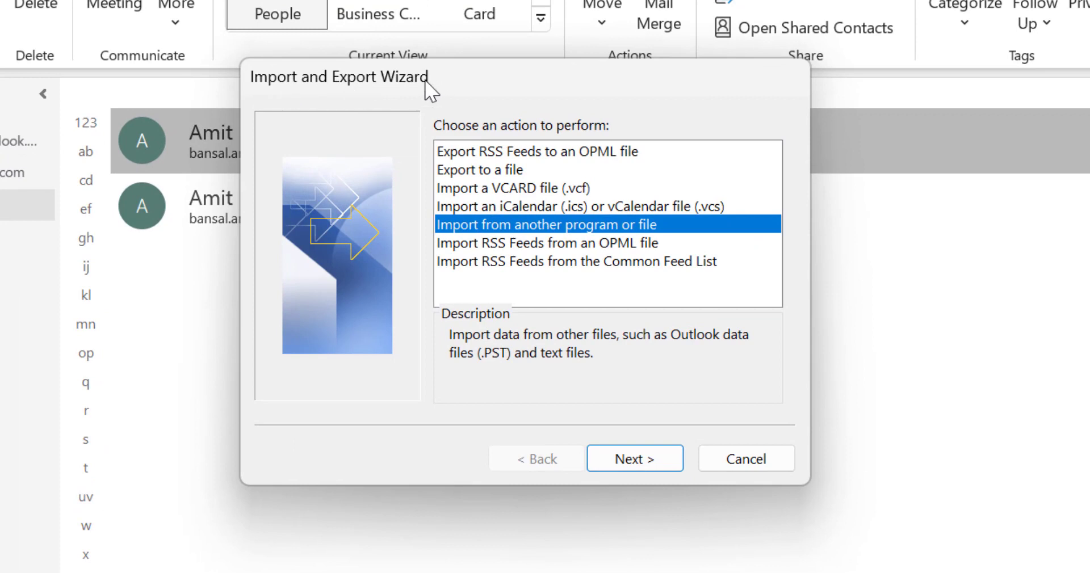
{"action": "left_click_drag", "start_coordinate": [512, 80], "coordinate": [461, 81]}
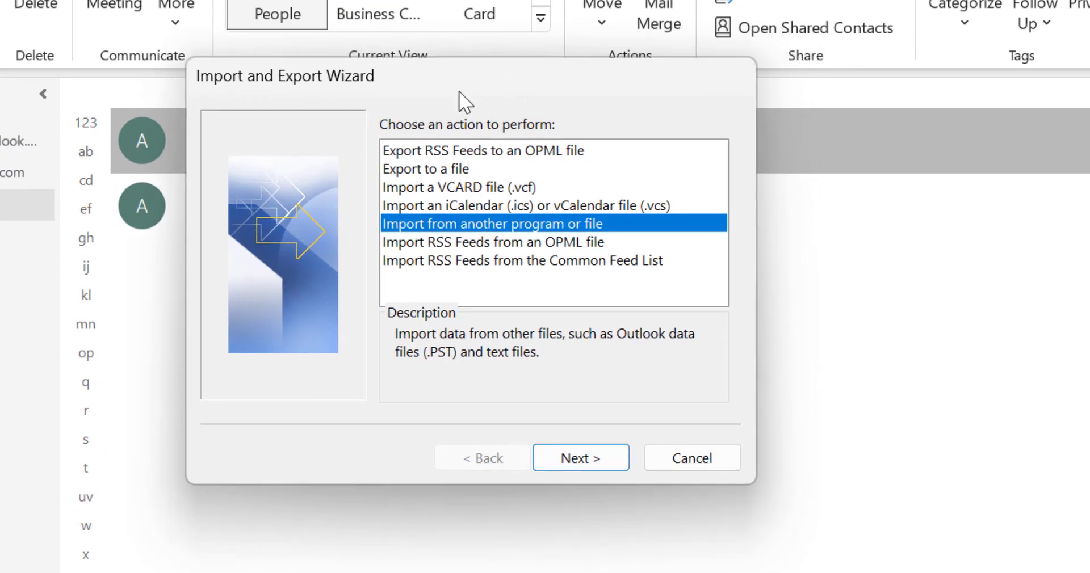
{"action": "left_click", "coordinate": [425, 171]}
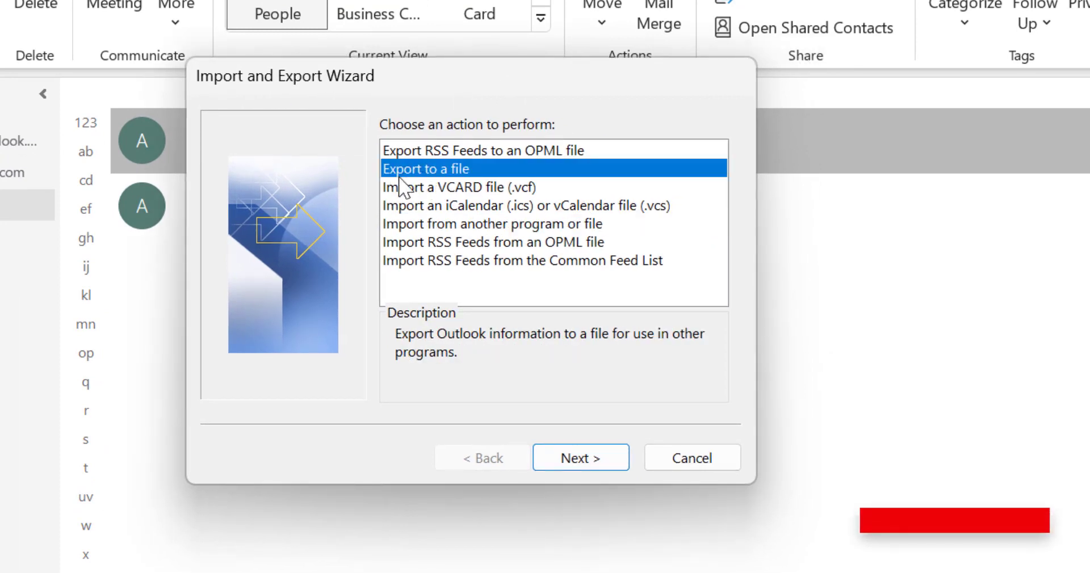
{"action": "left_click", "coordinate": [584, 460]}
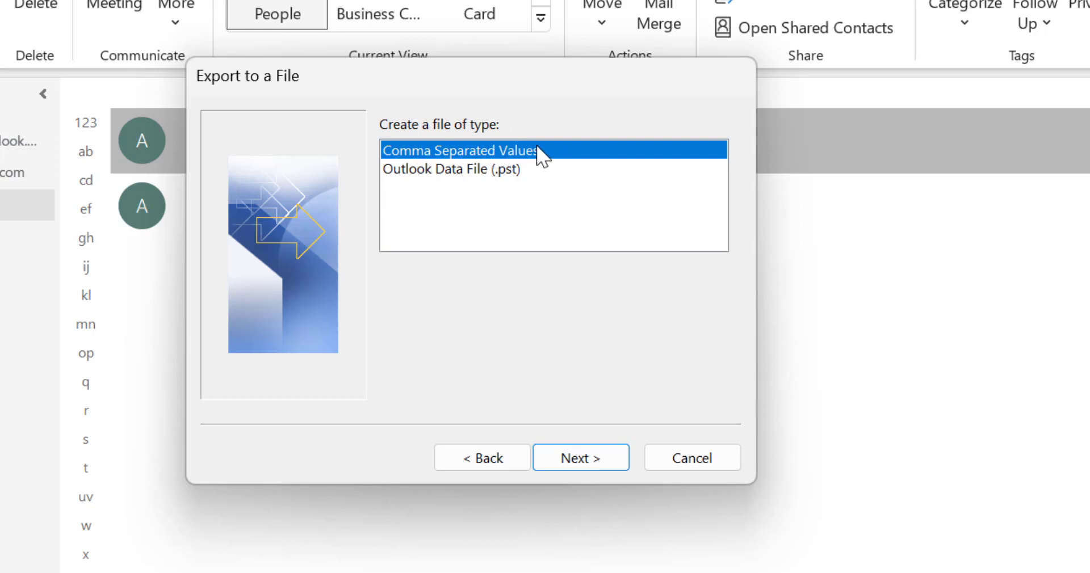
Keep Comma Separated Values and pick Merge Contact as the folder to export.
{"action": "left_click", "coordinate": [595, 451]}
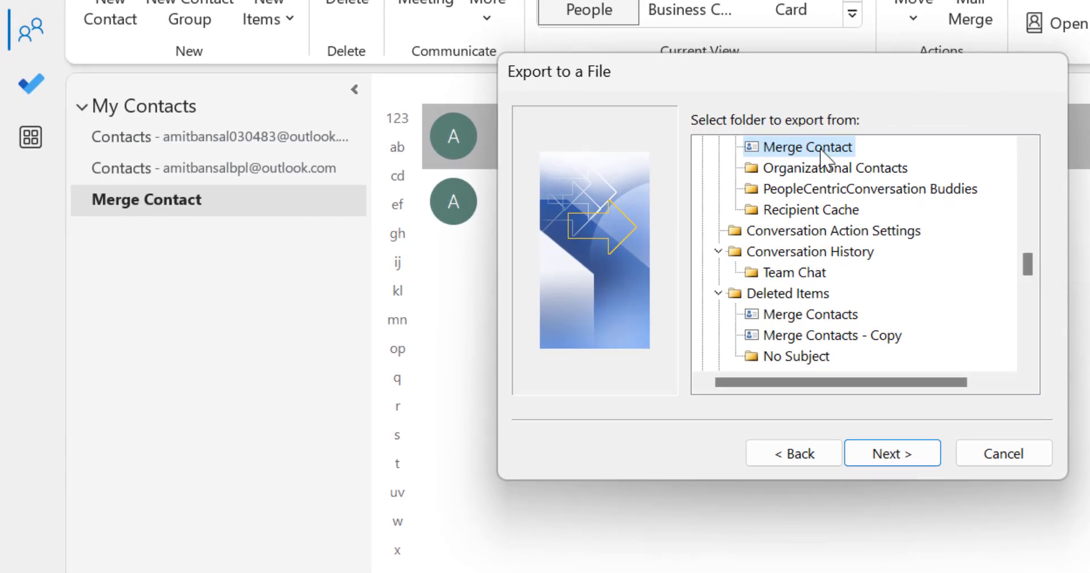
{"action": "left_click_drag", "start_coordinate": [1027, 256], "coordinate": [1027, 252]}
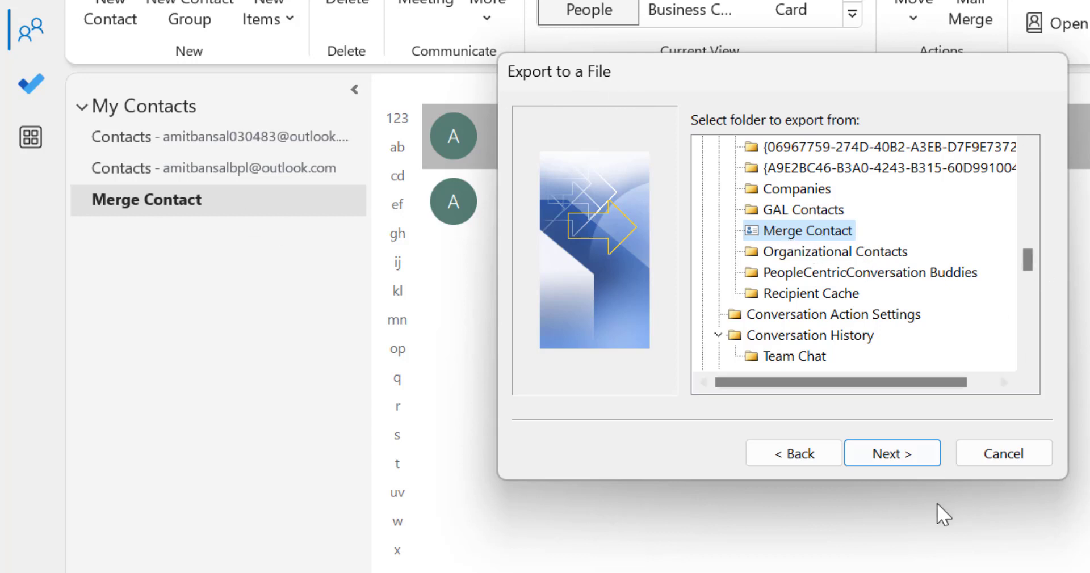
{"action": "left_click", "coordinate": [902, 456]}
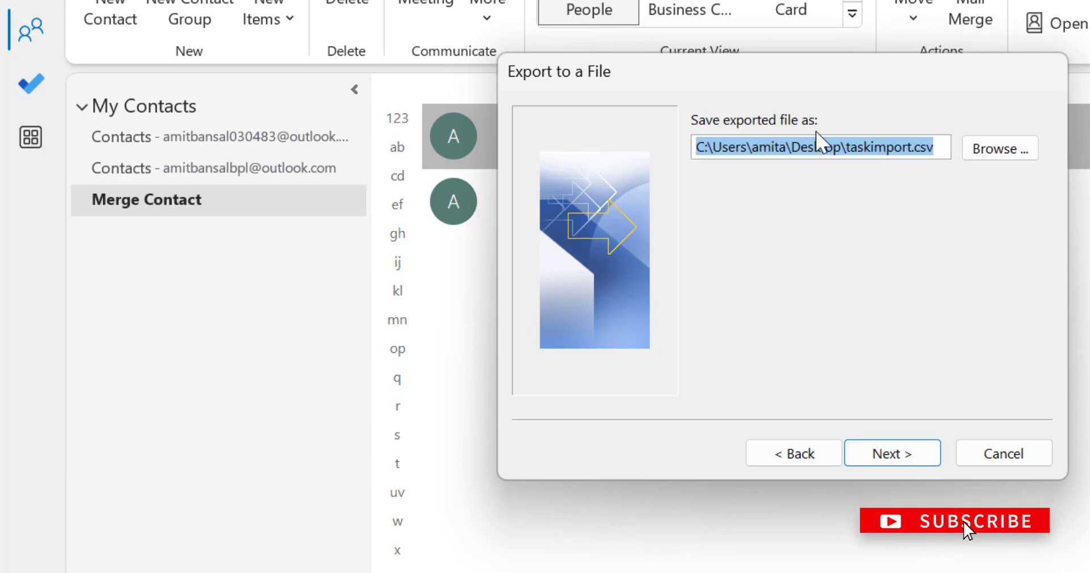
Save the export as Mergecontact07-04-2023.csv on the Desktop and finish the wizard.
{"action": "left_click", "coordinate": [1001, 151]}
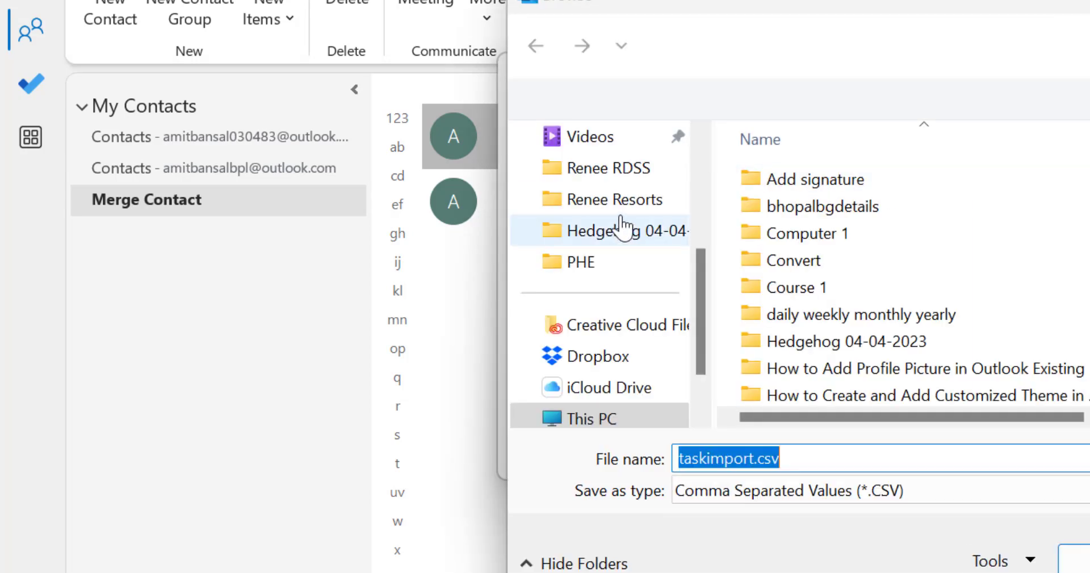
{"action": "scroll", "coordinate": [627, 233], "scroll_direction": "up", "scroll_amount": 3}
{"action": "left_click", "coordinate": [593, 200]}
{"action": "left_click", "coordinate": [749, 459]}
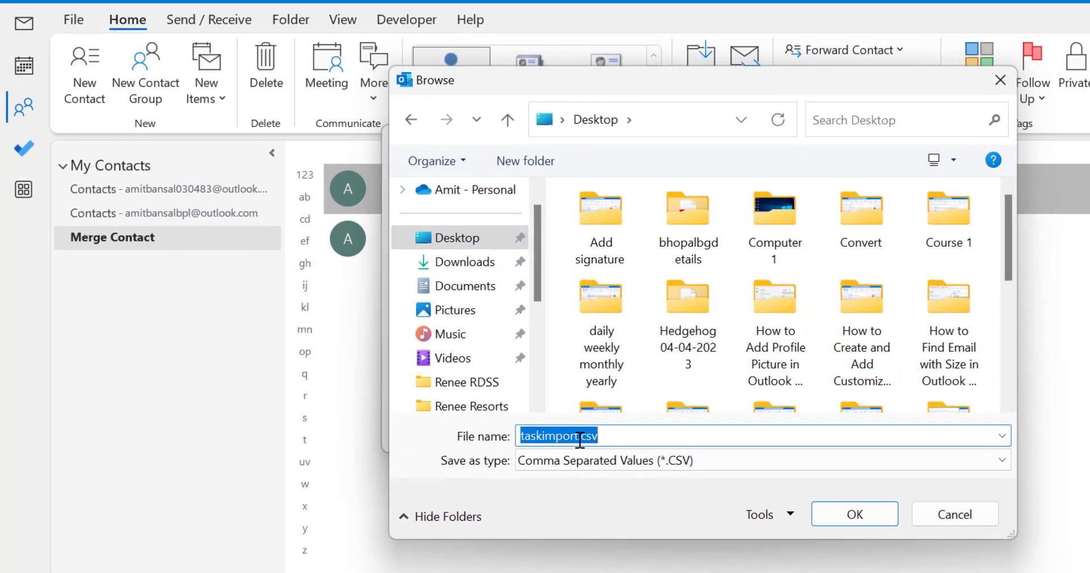
{"action": "left_click", "coordinate": [700, 458]}
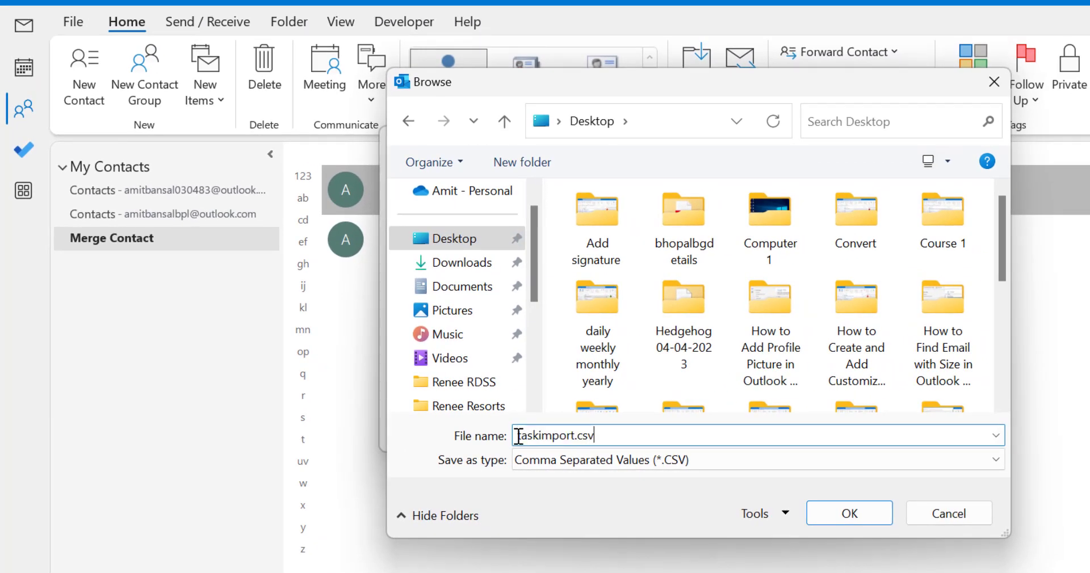
{"action": "left_click_drag", "start_coordinate": [519, 436], "coordinate": [567, 435]}
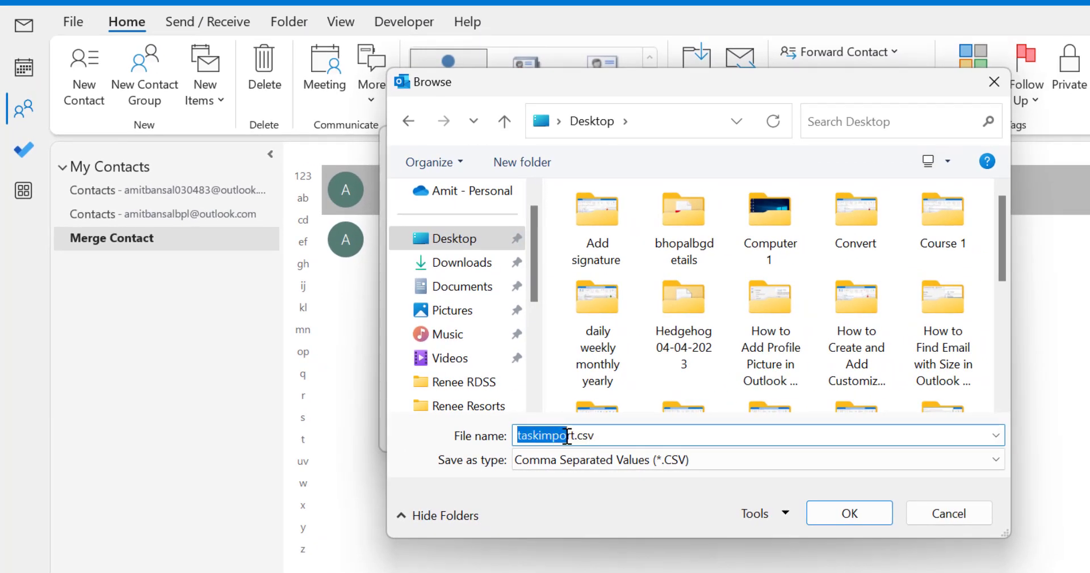
{"action": "type", "text": "Merge"}
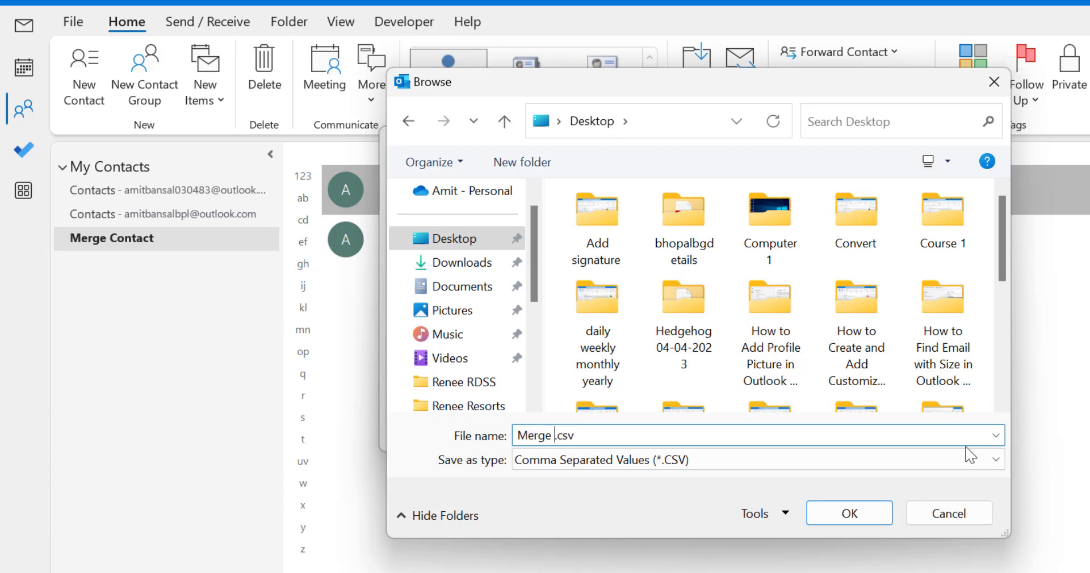
{"action": "type", "text": "contact07-04-2023"}
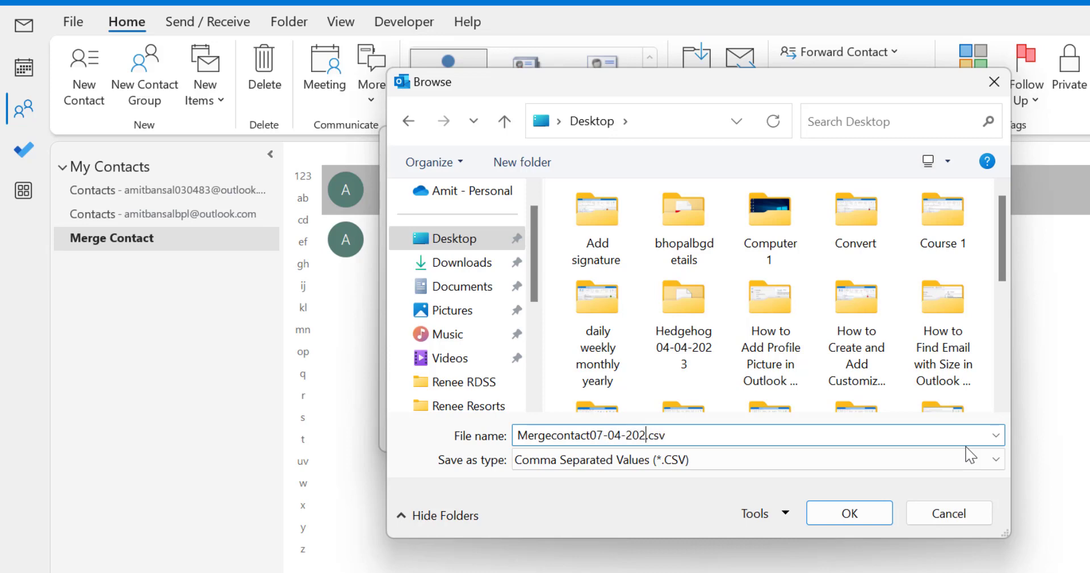
{"action": "left_click", "coordinate": [884, 517]}
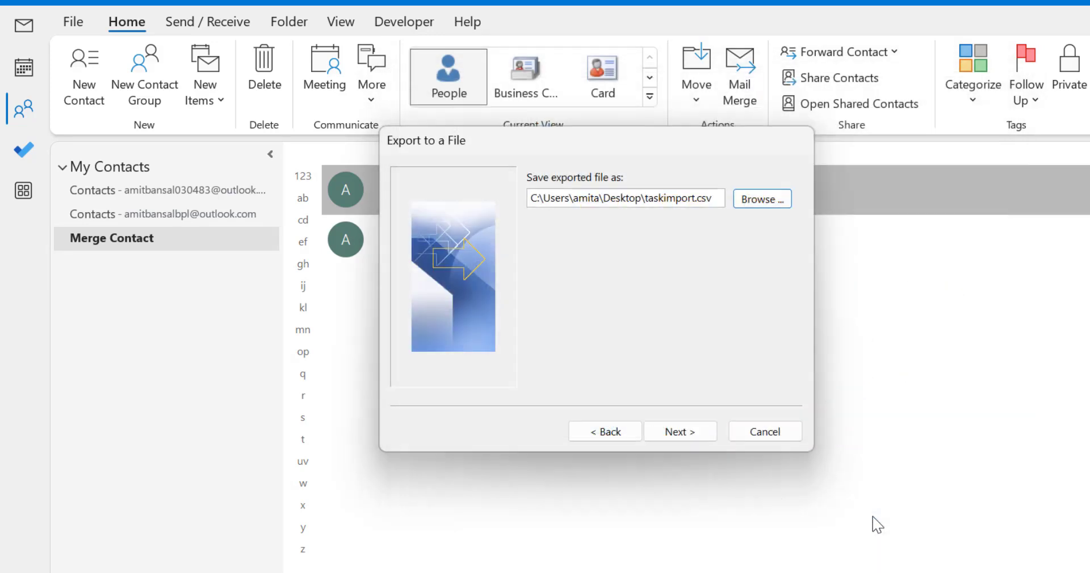
{"action": "left_click", "coordinate": [703, 437]}
{"action": "left_click", "coordinate": [681, 434]}
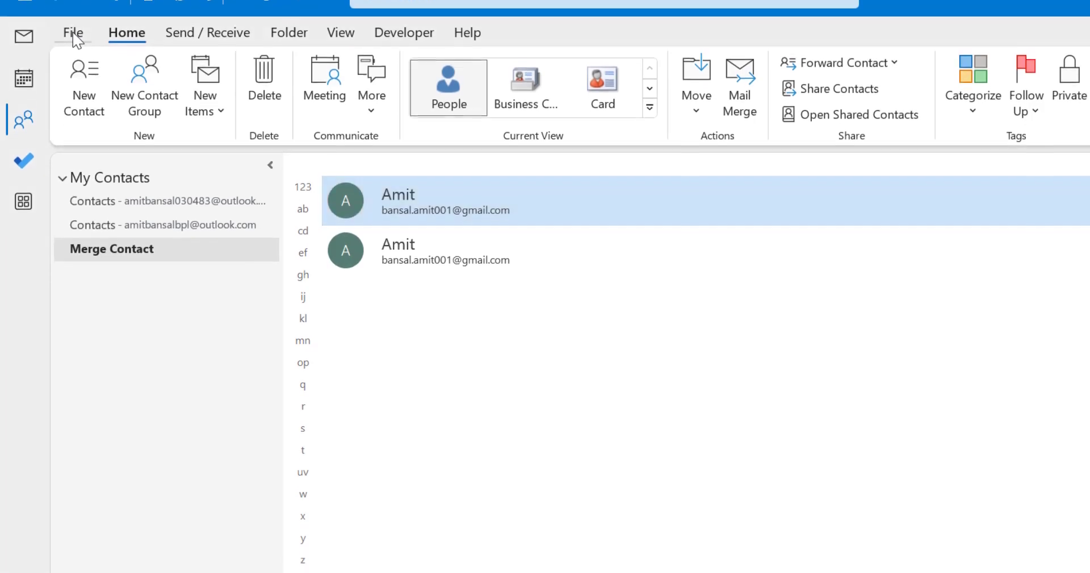
Open the Import/Export wizard and choose importing from a Comma Separated Values file.
{"action": "left_click", "coordinate": [74, 63]}
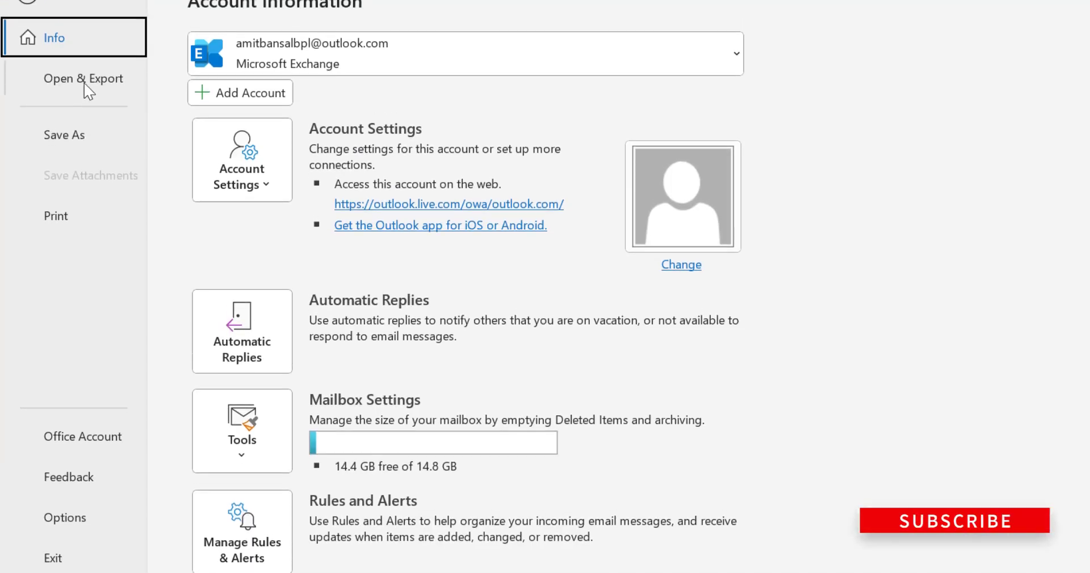
{"action": "left_click", "coordinate": [85, 59]}
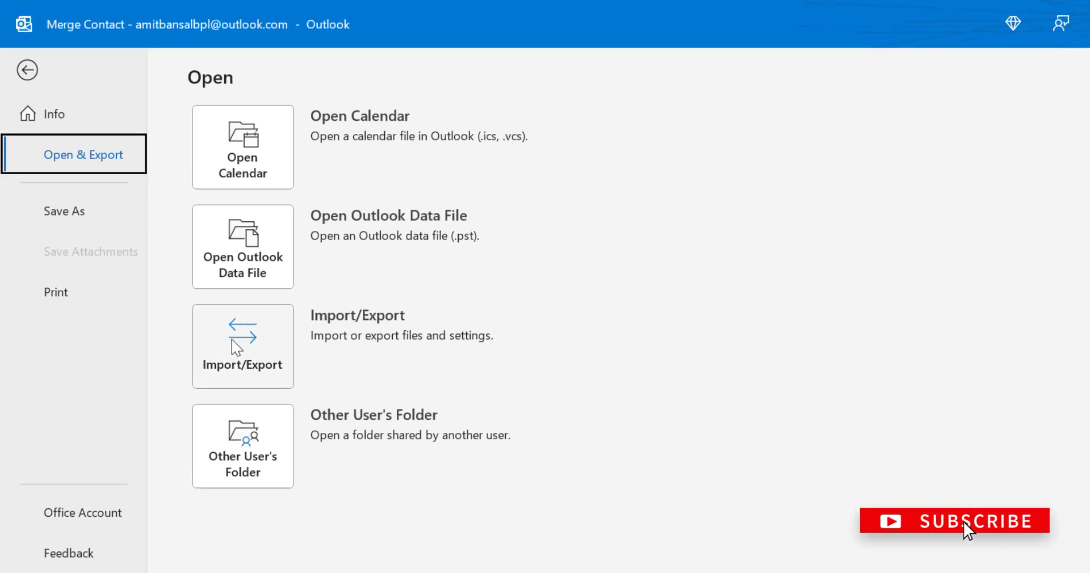
{"action": "left_click", "coordinate": [235, 344]}
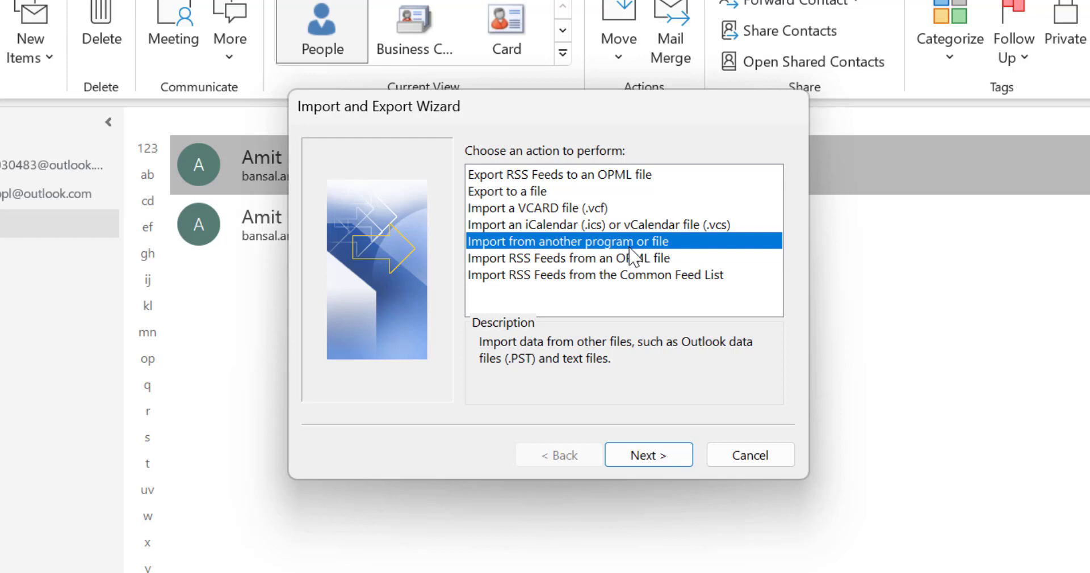
{"action": "left_click", "coordinate": [652, 460]}
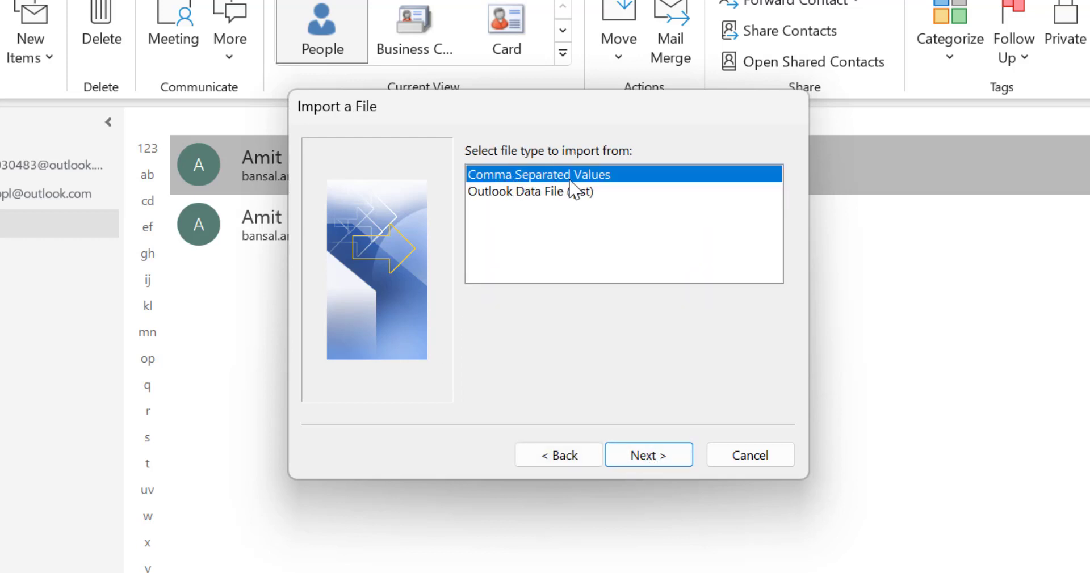
{"action": "left_click", "coordinate": [639, 457]}
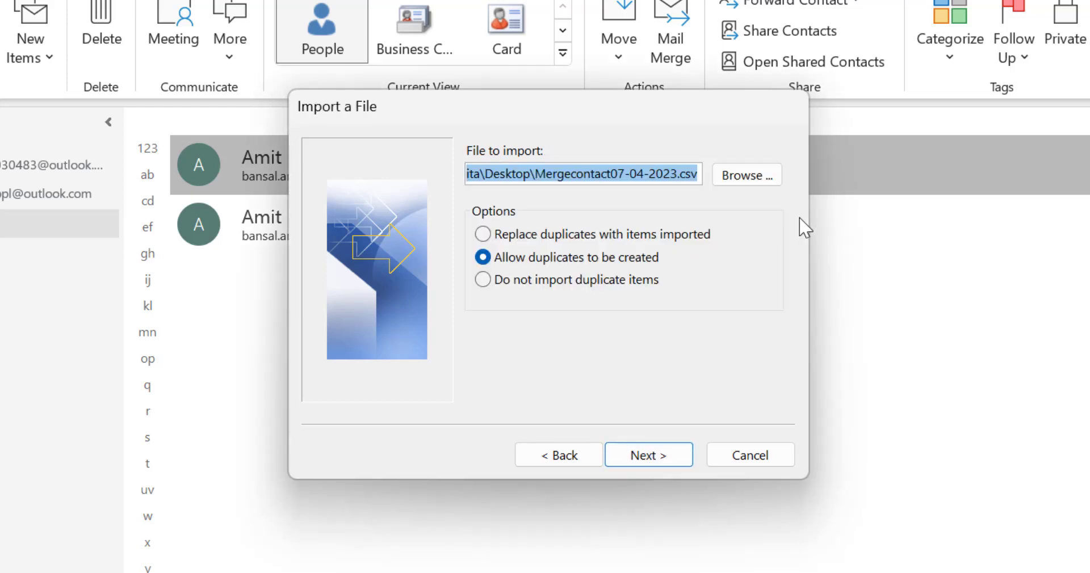
Browse to the Desktop and pick Mergecontact07-04-2023.csv as the file to import.
{"action": "left_click", "coordinate": [756, 182]}
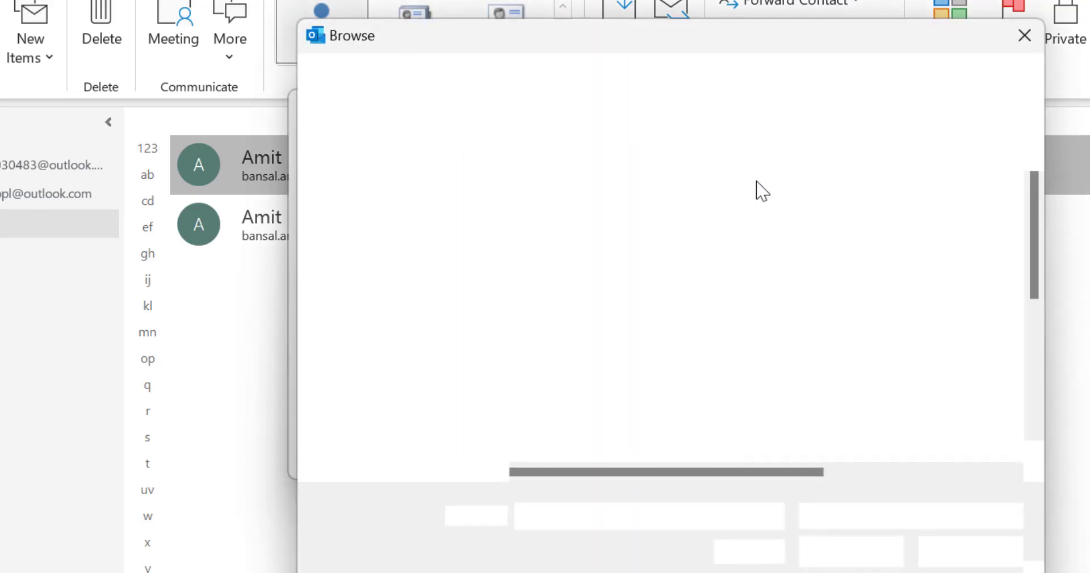
{"action": "scroll", "coordinate": [401, 341], "scroll_direction": "up", "scroll_amount": 3}
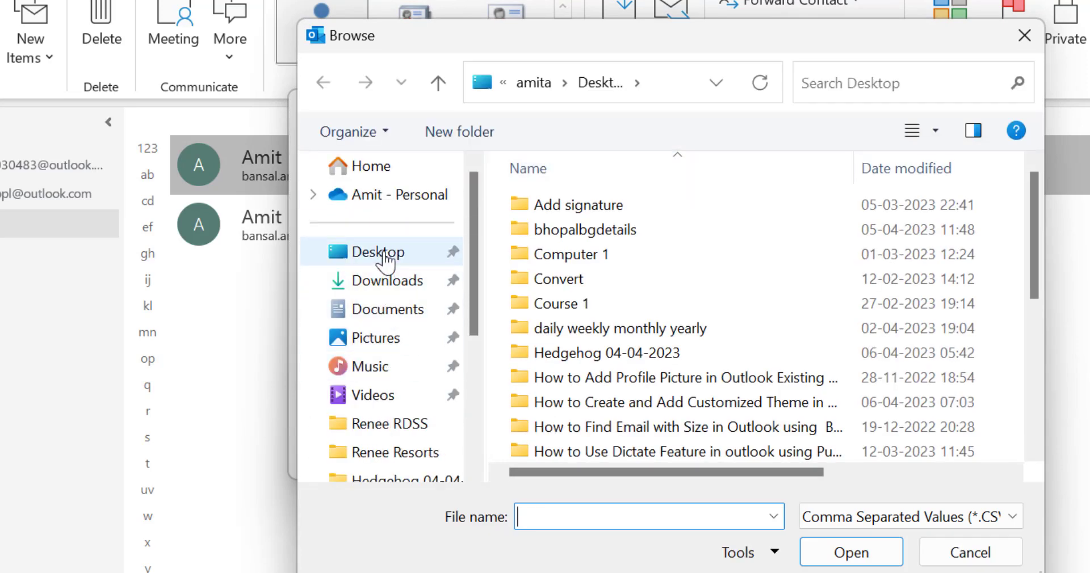
{"action": "left_click", "coordinate": [423, 254]}
{"action": "scroll", "coordinate": [902, 357], "scroll_direction": "down", "scroll_amount": 3}
{"action": "scroll", "coordinate": [910, 356], "scroll_direction": "down", "scroll_amount": 2}
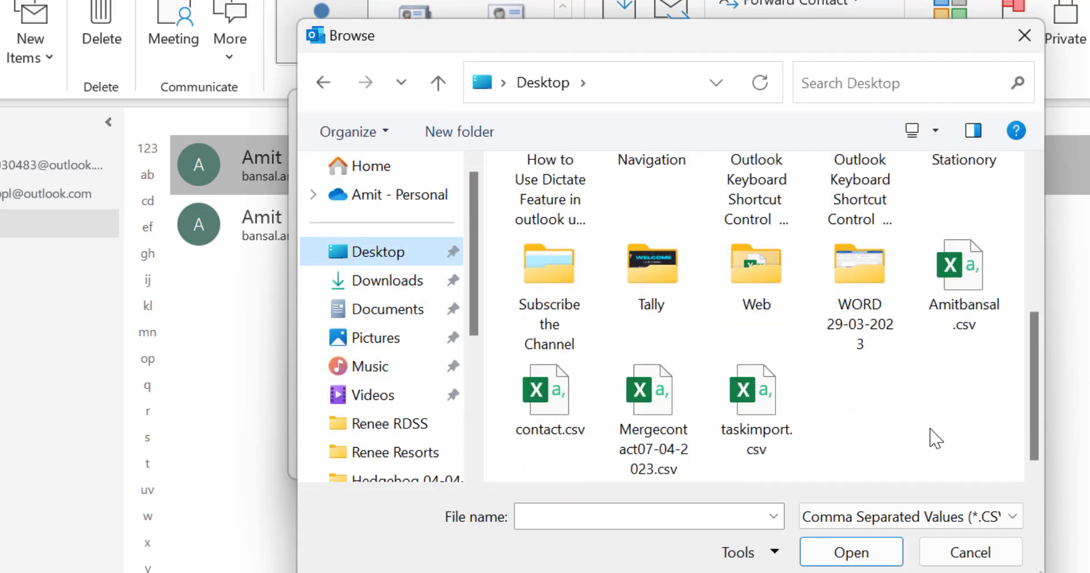
{"action": "left_click", "coordinate": [641, 397]}
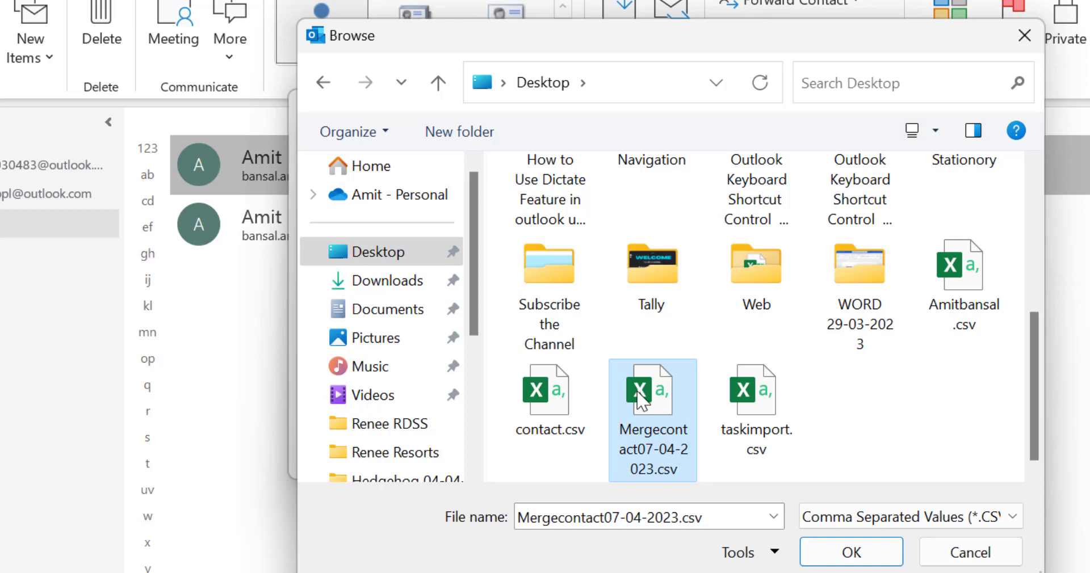
{"action": "left_click", "coordinate": [857, 564]}
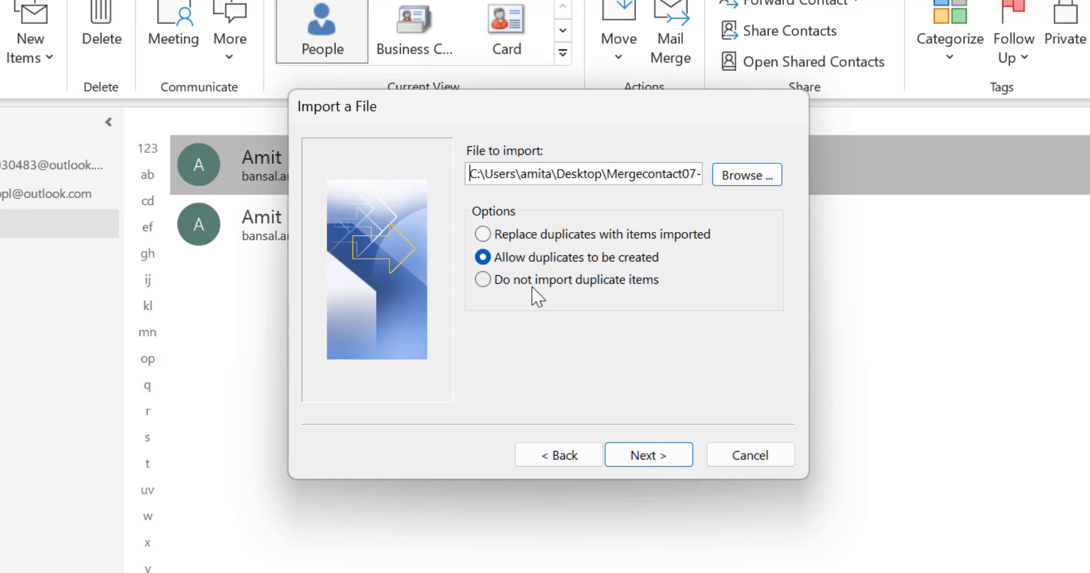
Choose 'Do not import duplicate items' and set the main Contacts folder as destination.
{"action": "left_click", "coordinate": [483, 279]}
{"action": "left_click", "coordinate": [647, 457]}
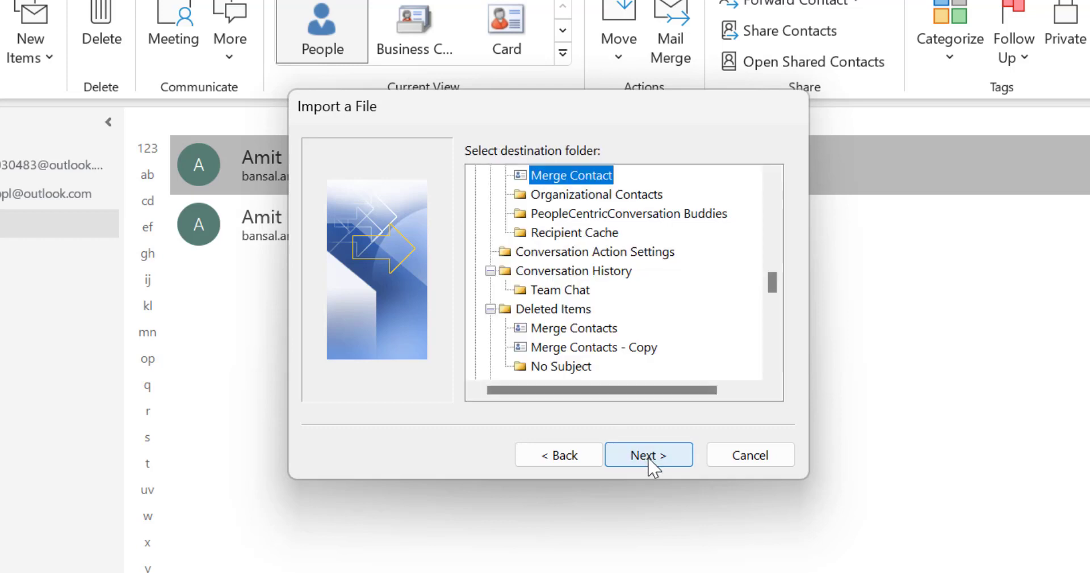
{"action": "left_click", "coordinate": [772, 178]}
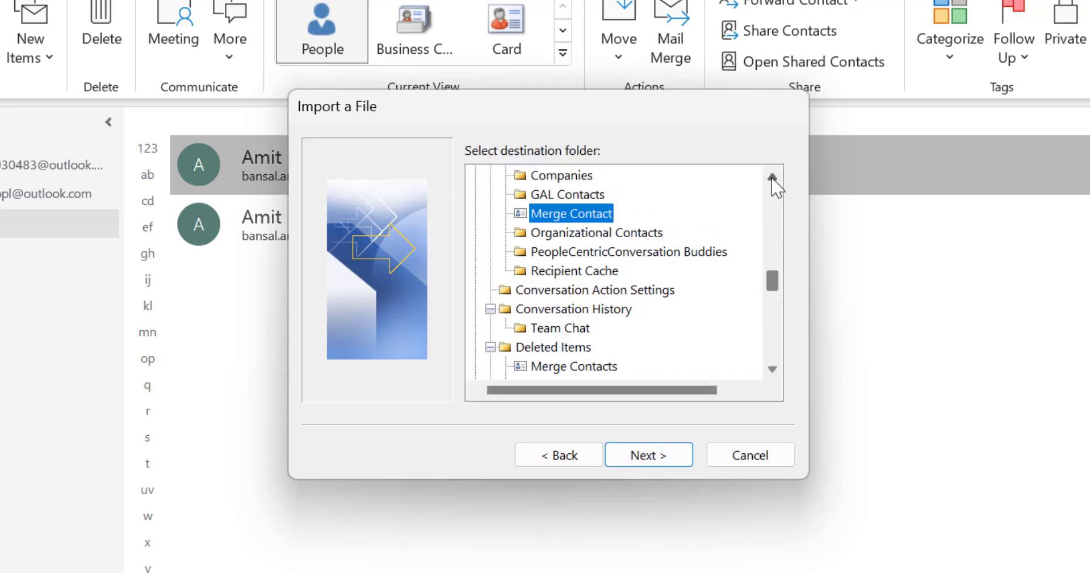
{"action": "left_click", "coordinate": [772, 178]}
{"action": "left_click", "coordinate": [772, 178]}
{"action": "left_click", "coordinate": [772, 177]}
{"action": "left_click", "coordinate": [772, 178]}
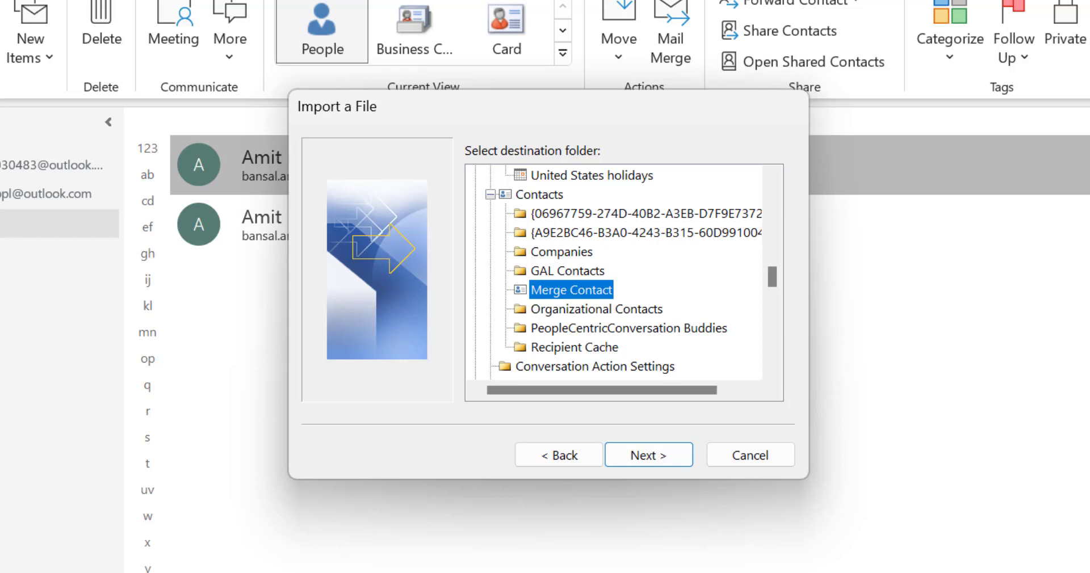
{"action": "left_click", "coordinate": [539, 194]}
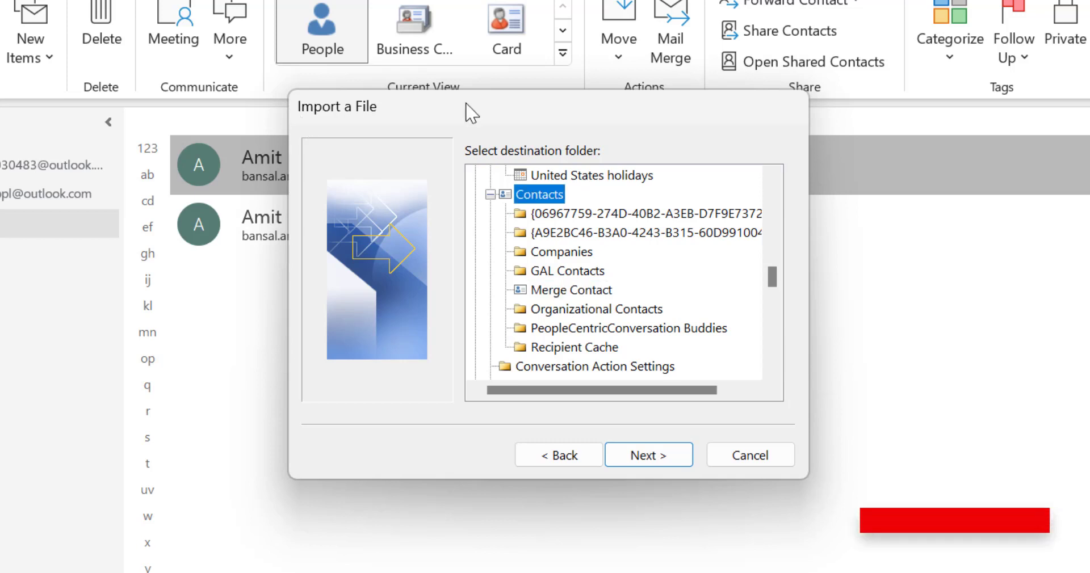
{"action": "left_click", "coordinate": [674, 454]}
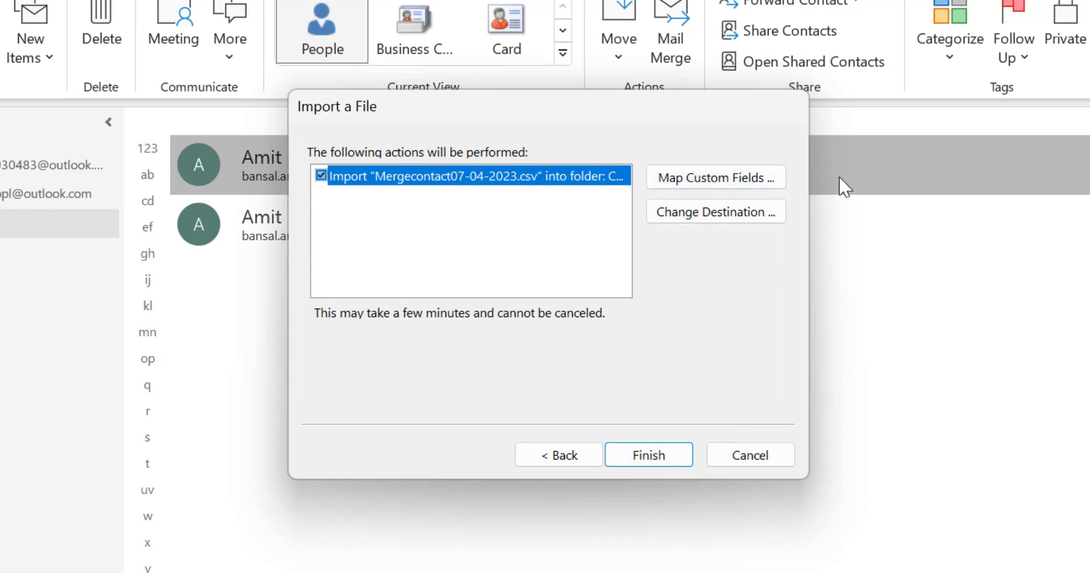
Open Map Custom Fields and map the file's First Name column to Outlook's First Name.
{"action": "left_click", "coordinate": [739, 185]}
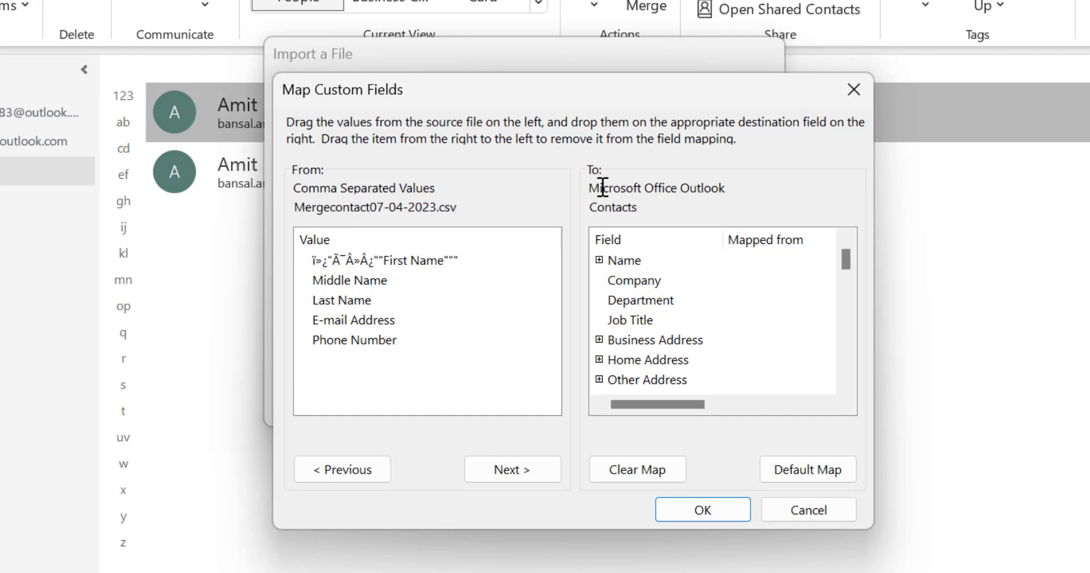
{"action": "scroll", "coordinate": [738, 306], "scroll_direction": "down", "scroll_amount": 8}
{"action": "scroll", "coordinate": [760, 312], "scroll_direction": "up", "scroll_amount": 8}
{"action": "left_click", "coordinate": [599, 260]}
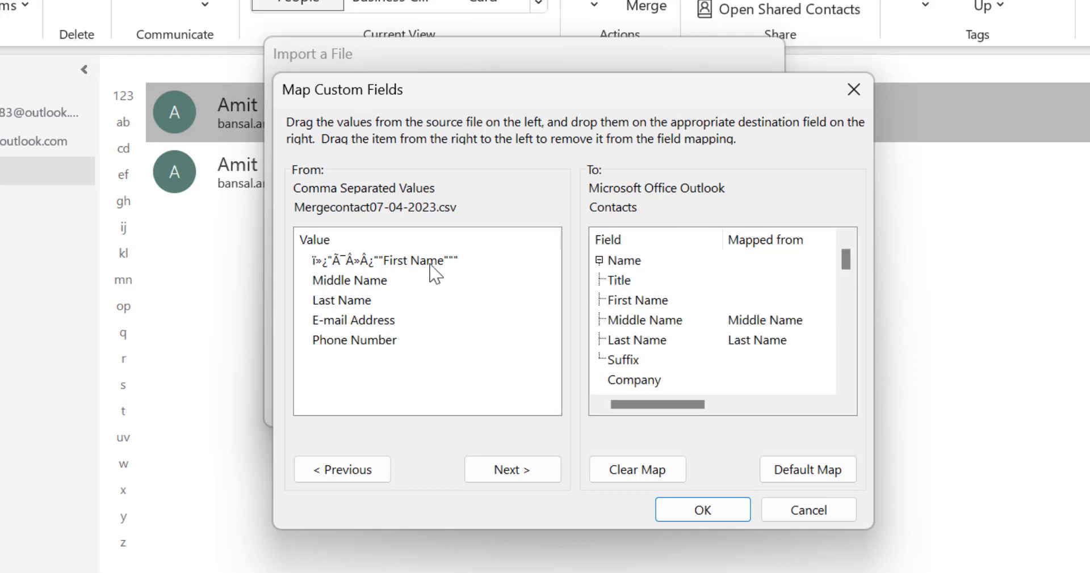
{"action": "left_click_drag", "start_coordinate": [415, 265], "coordinate": [644, 296]}
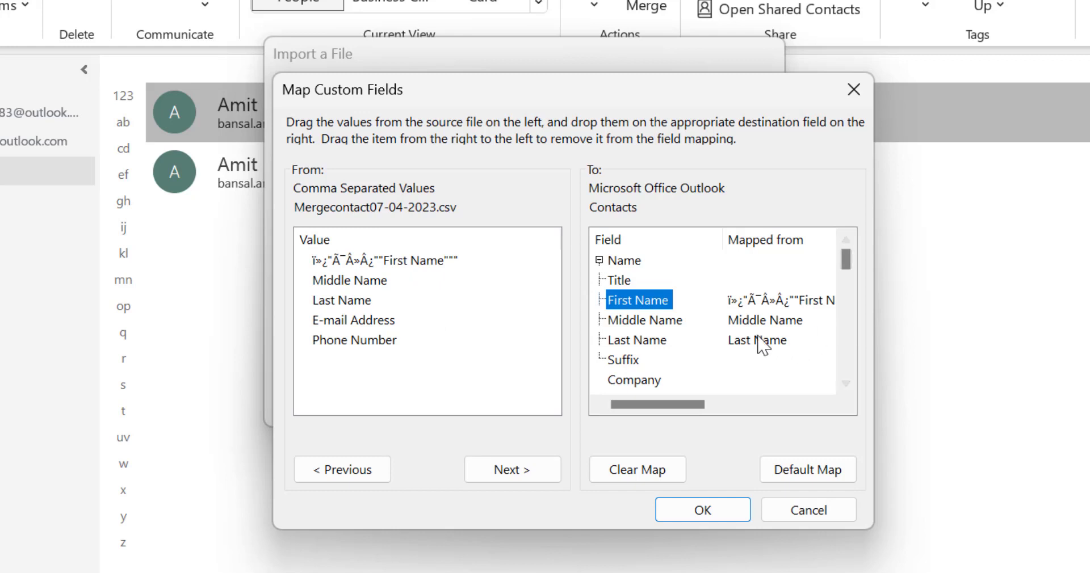
Map the E-mail Address column to Outlook's E-mail Address field and confirm the mappings.
{"action": "scroll", "coordinate": [740, 345], "scroll_direction": "down", "scroll_amount": 2}
{"action": "scroll", "coordinate": [741, 348], "scroll_direction": "down", "scroll_amount": 2}
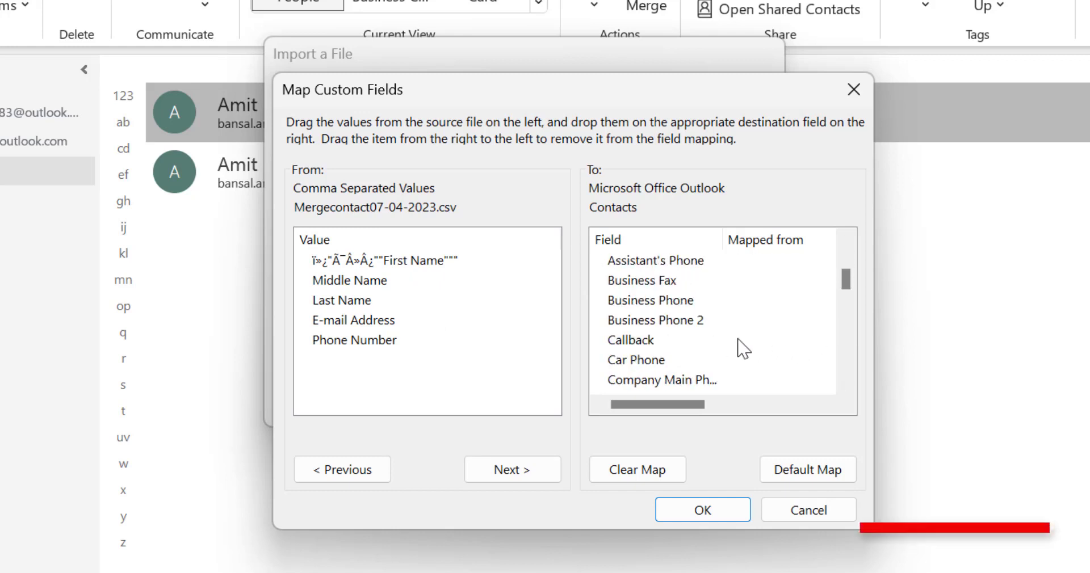
{"action": "scroll", "coordinate": [741, 349], "scroll_direction": "down", "scroll_amount": 2}
{"action": "scroll", "coordinate": [740, 349], "scroll_direction": "down", "scroll_amount": 6}
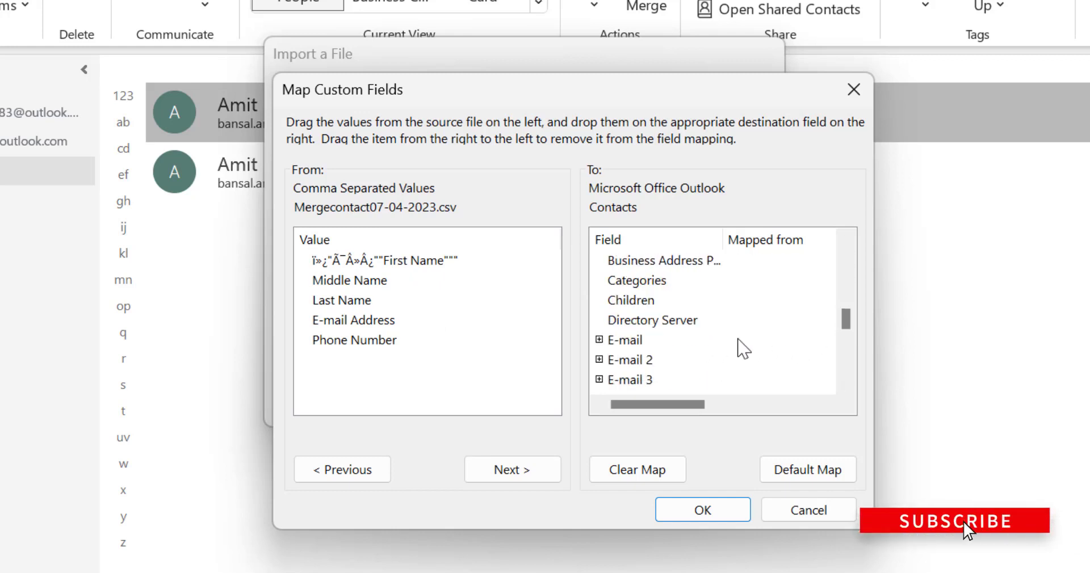
{"action": "left_click", "coordinate": [600, 339]}
{"action": "scroll", "coordinate": [684, 329], "scroll_direction": "down", "scroll_amount": 2}
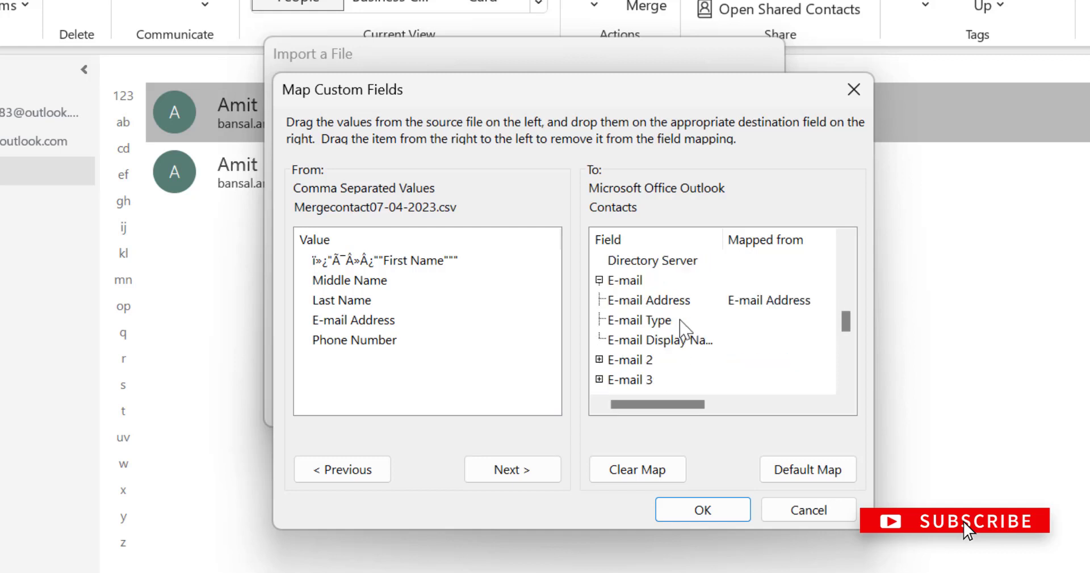
{"action": "scroll", "coordinate": [685, 326], "scroll_direction": "up", "scroll_amount": 1}
{"action": "left_click_drag", "start_coordinate": [355, 327], "coordinate": [631, 304]}
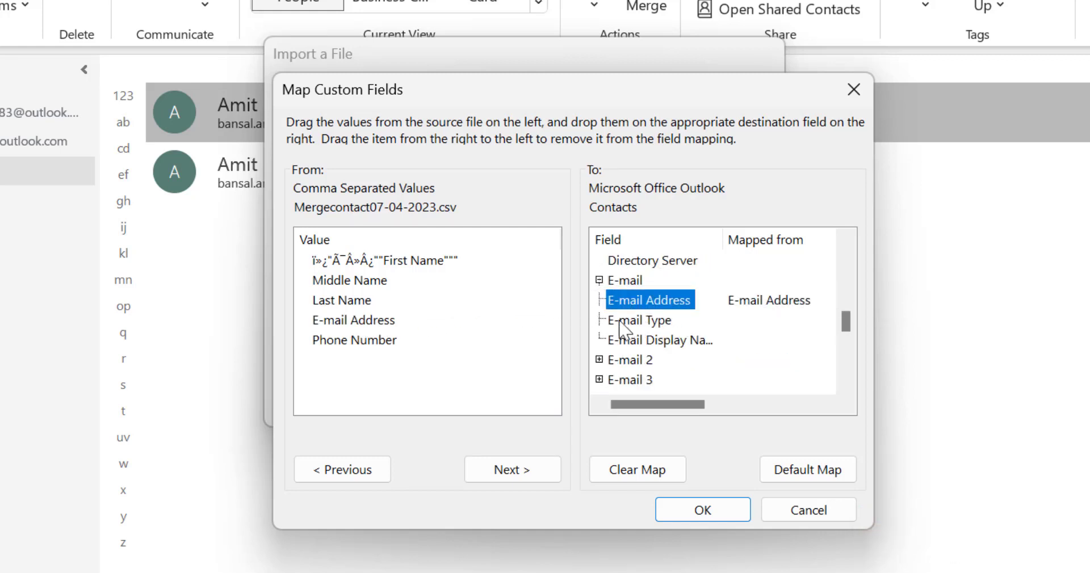
{"action": "left_click", "coordinate": [702, 512]}
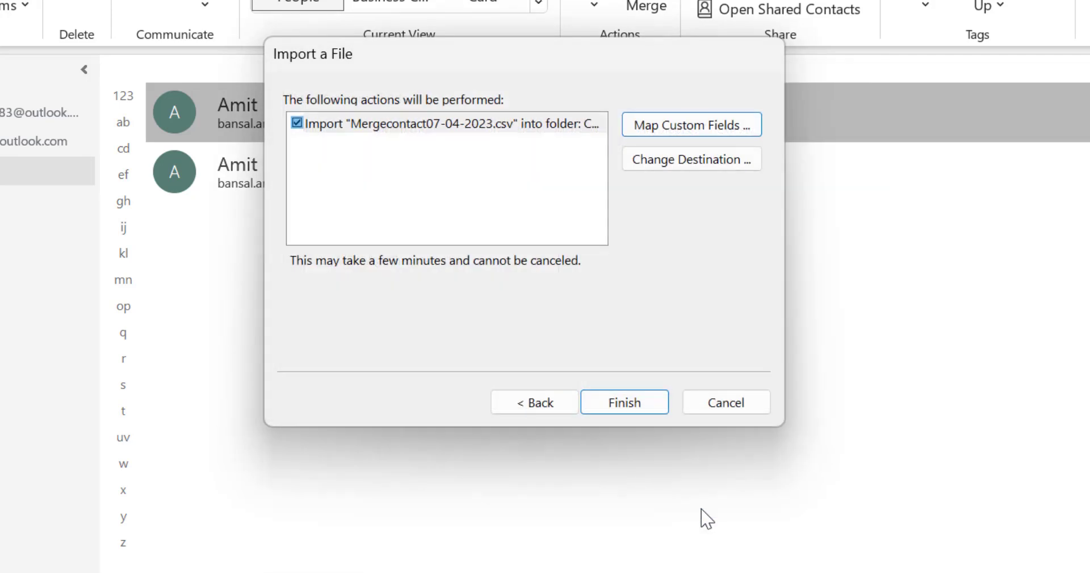
Finish the import, then compare the Contacts and Merge Contact folders for duplicates.
{"action": "left_click", "coordinate": [639, 406]}
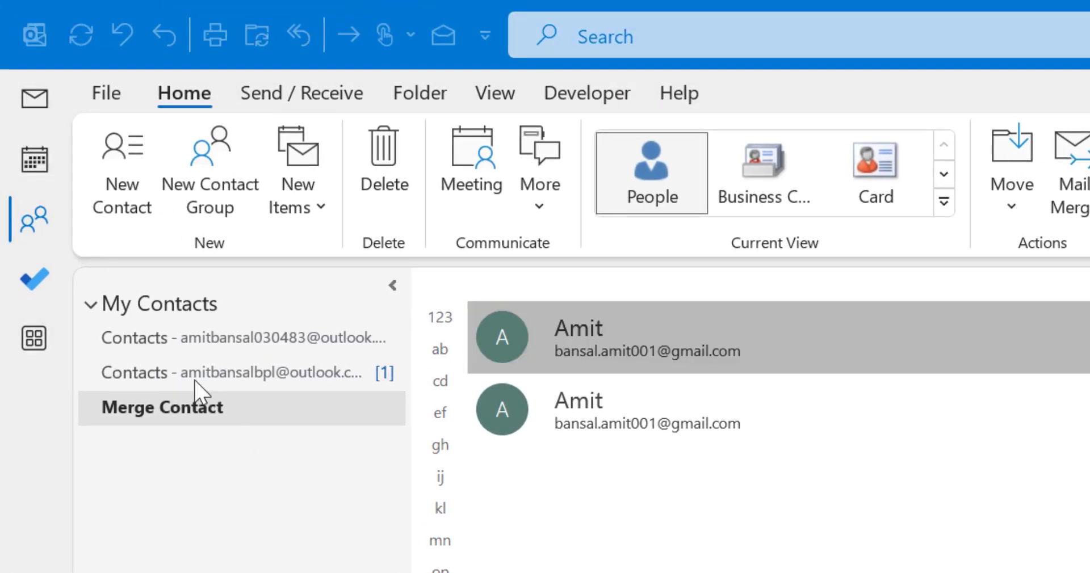
{"action": "left_click", "coordinate": [153, 381]}
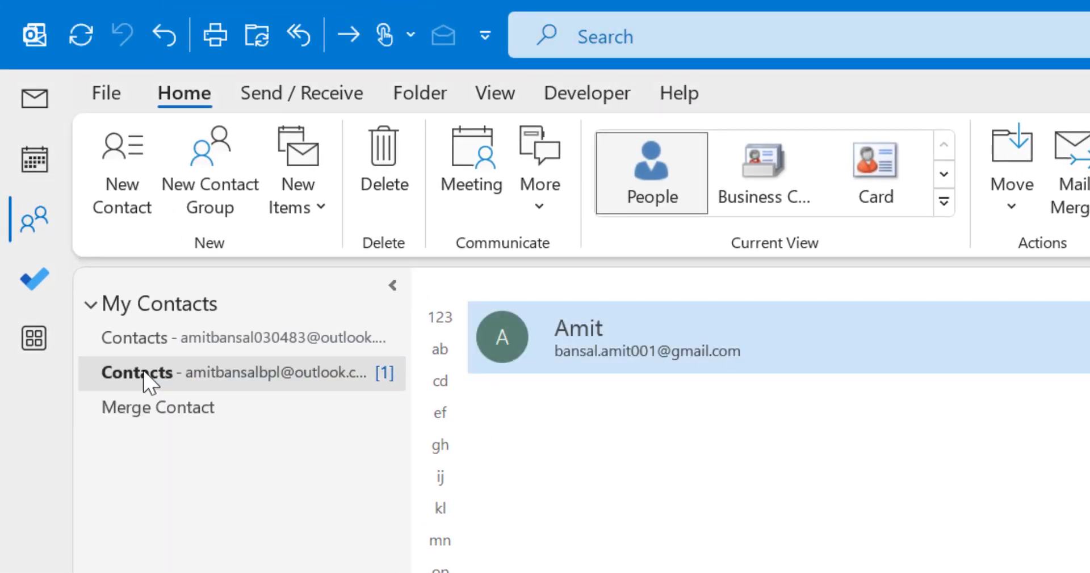
{"action": "left_click", "coordinate": [139, 420]}
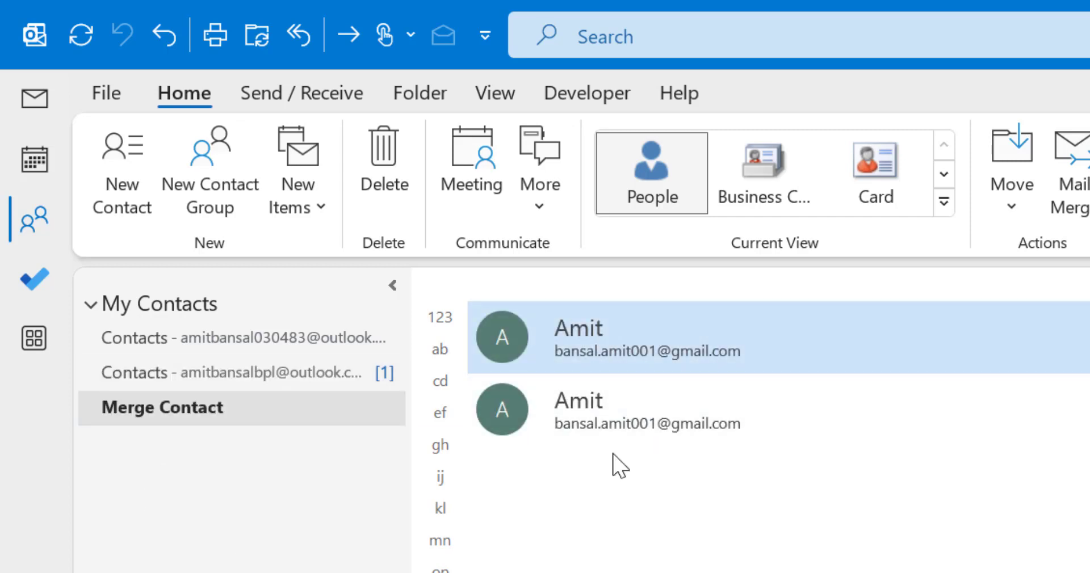
{"action": "left_click", "coordinate": [174, 372]}
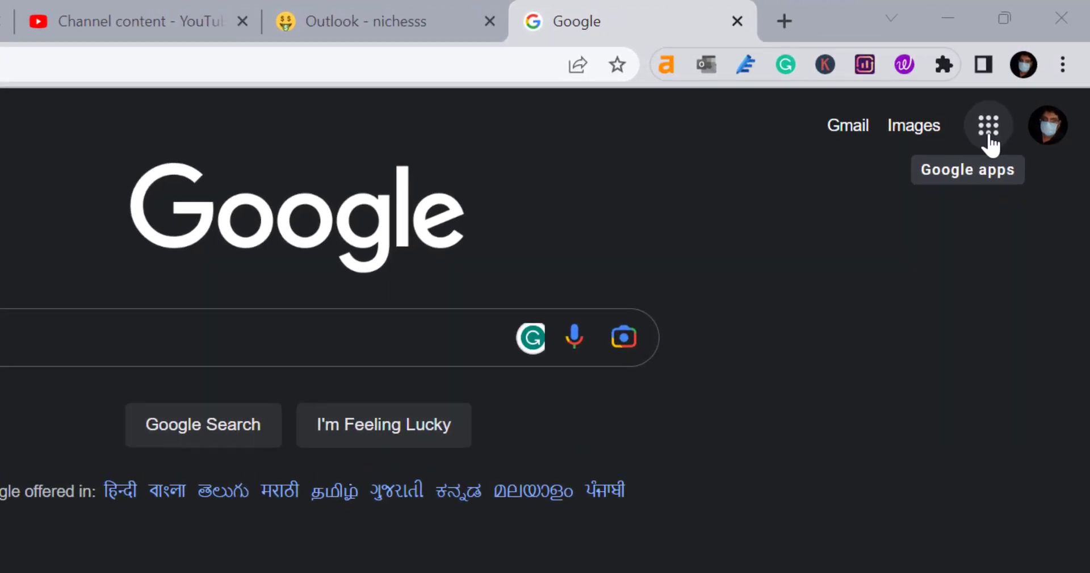
Open Google Contacts and start creating multiple contacts.
{"action": "left_click", "coordinate": [988, 135]}
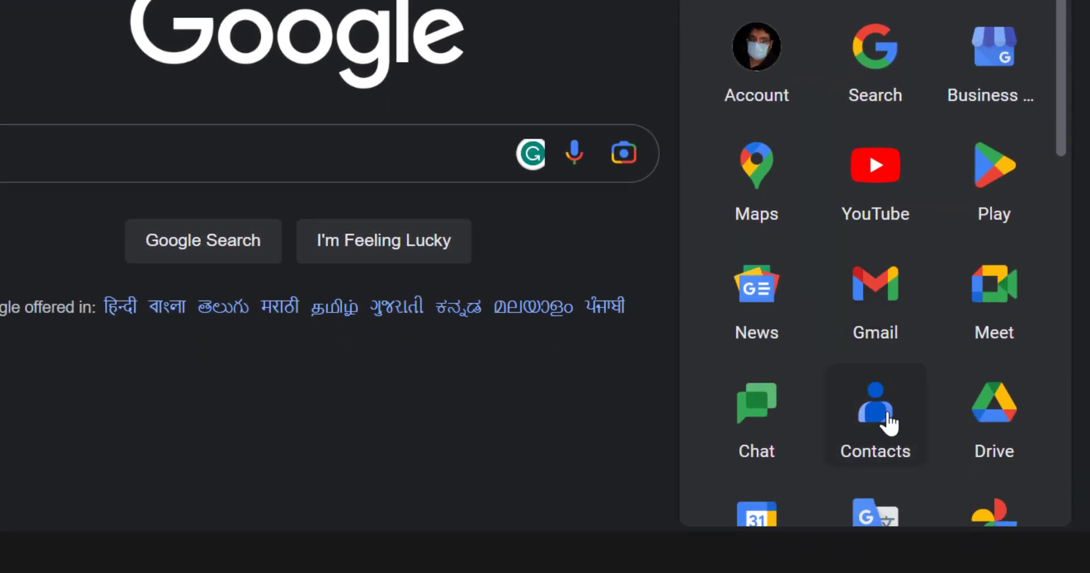
{"action": "left_click", "coordinate": [896, 404]}
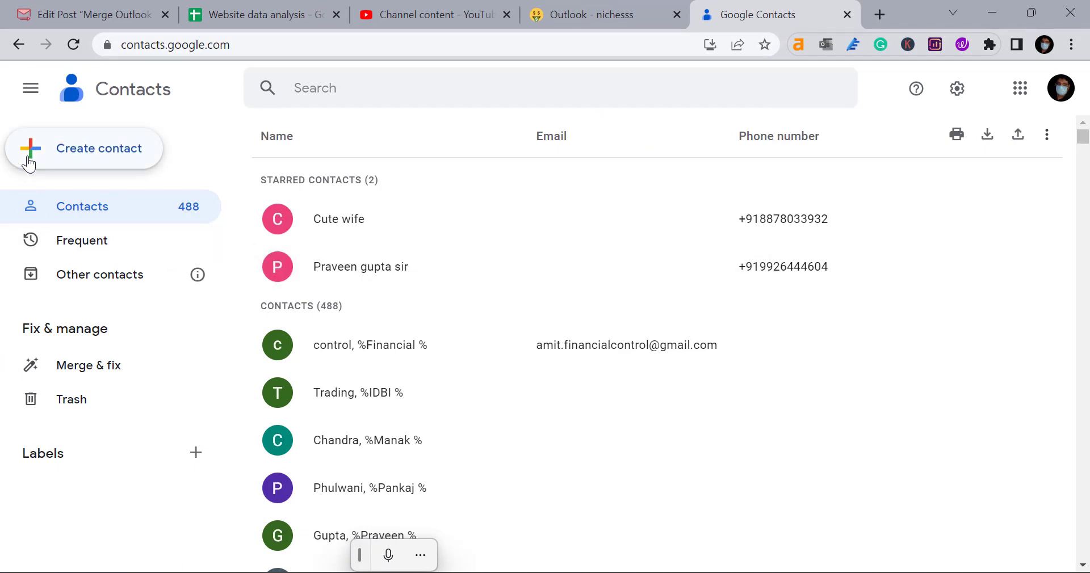
{"action": "left_click", "coordinate": [29, 163]}
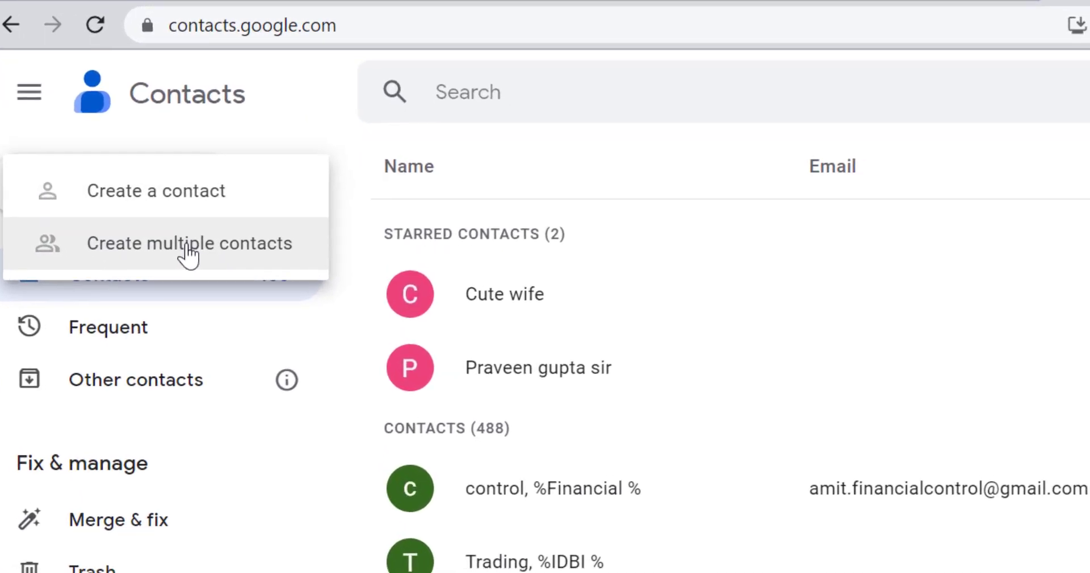
{"action": "left_click", "coordinate": [204, 254]}
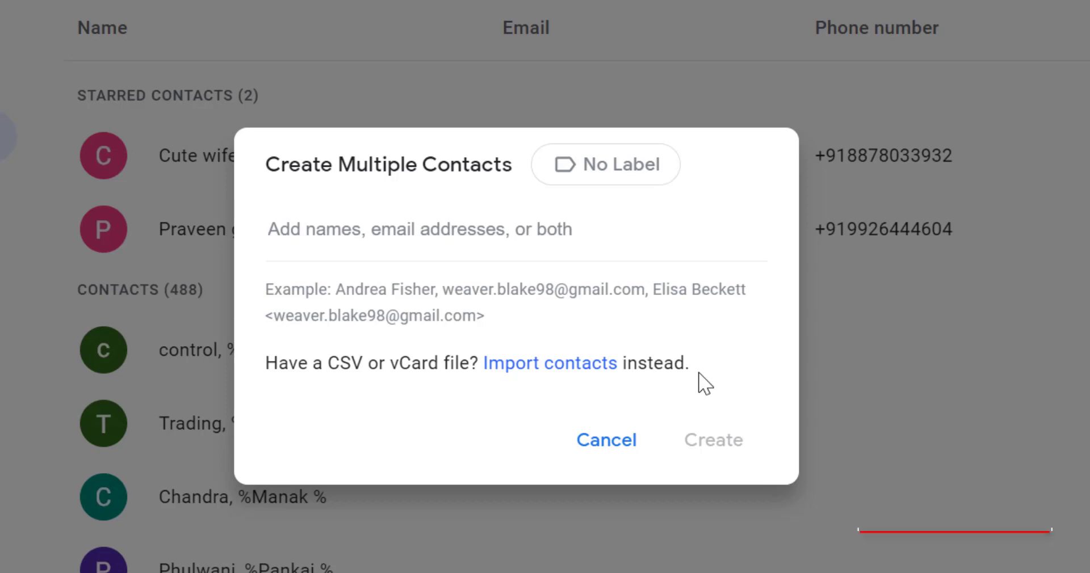
Import Mergecontact07-04-2023.csv from the Desktop into Google Contacts.
{"action": "left_click", "coordinate": [516, 369]}
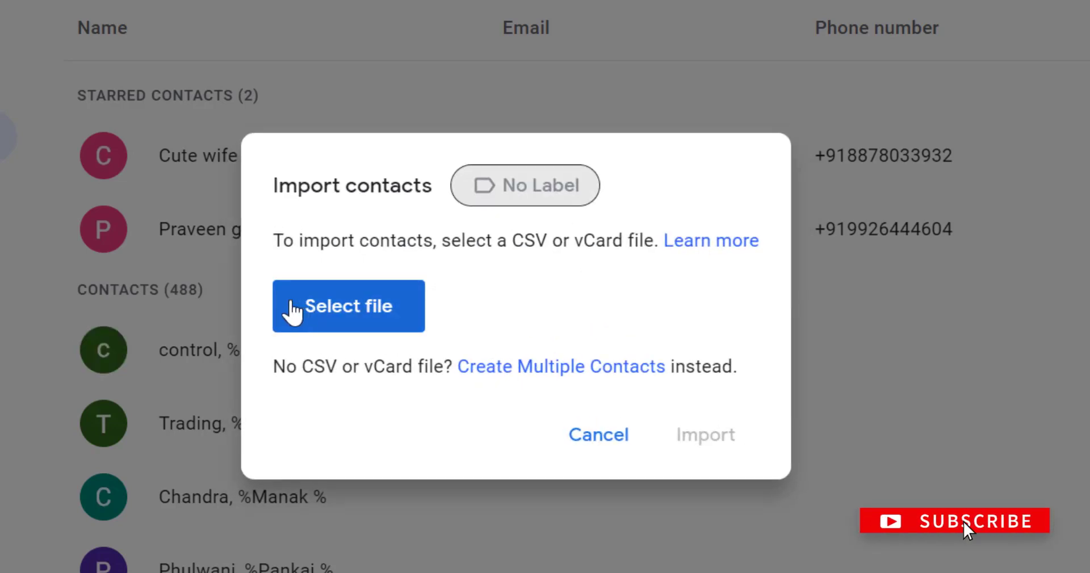
{"action": "left_click", "coordinate": [390, 325]}
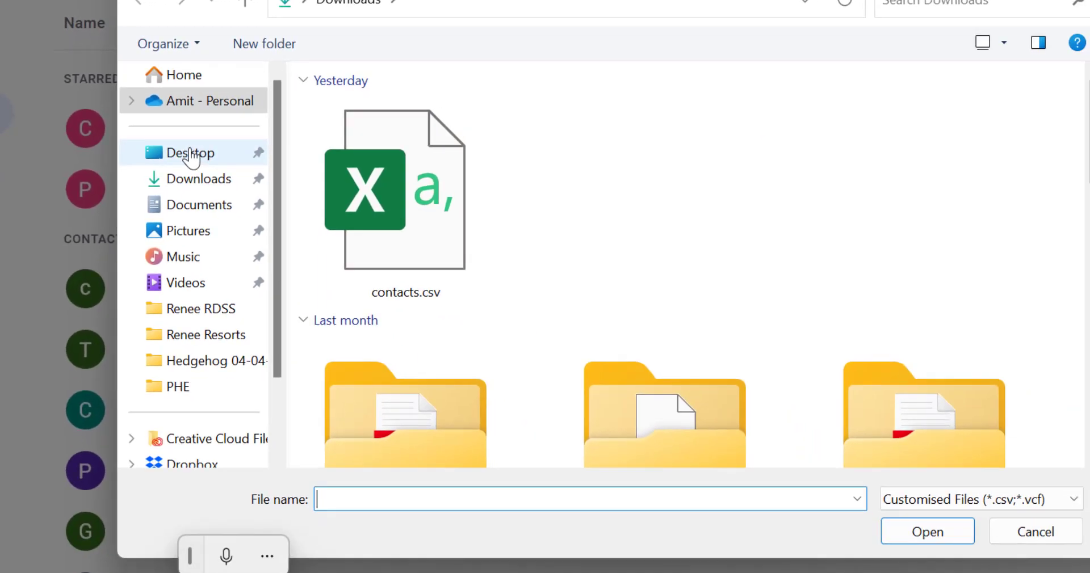
{"action": "left_click", "coordinate": [191, 155]}
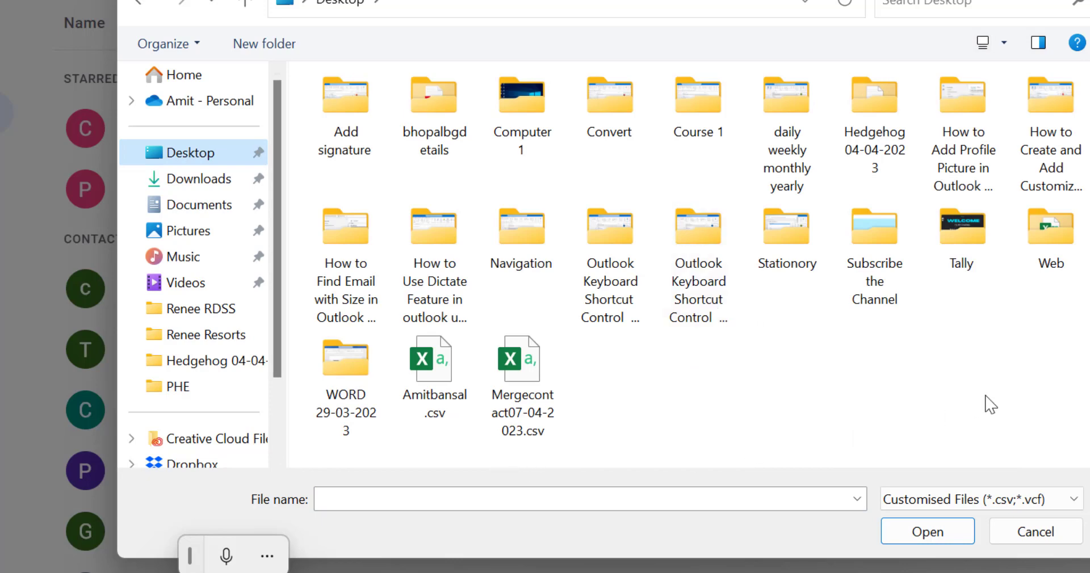
{"action": "left_click", "coordinate": [520, 363]}
{"action": "left_click", "coordinate": [926, 531]}
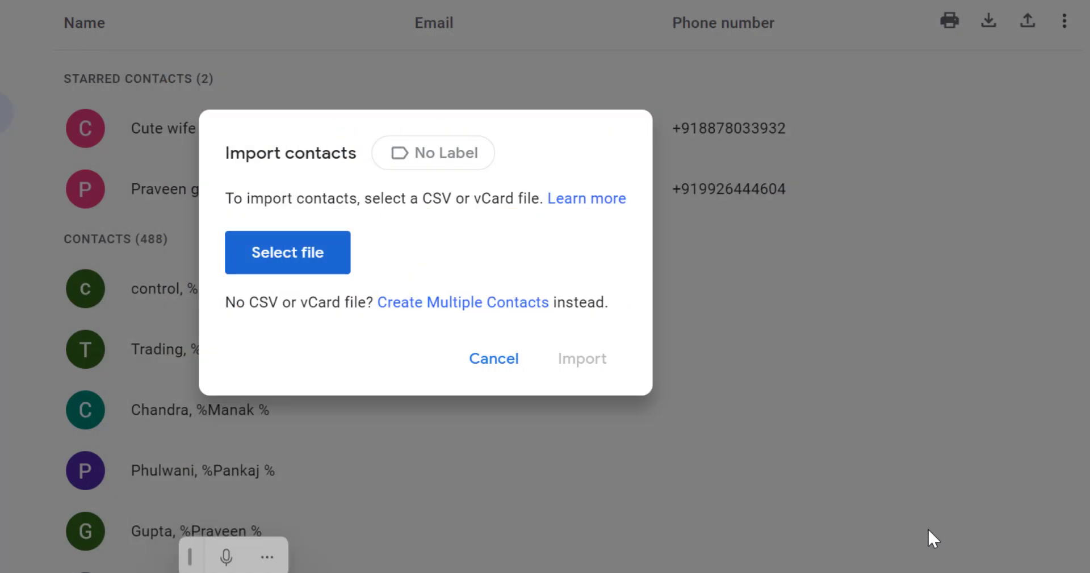
{"action": "left_click", "coordinate": [582, 359]}
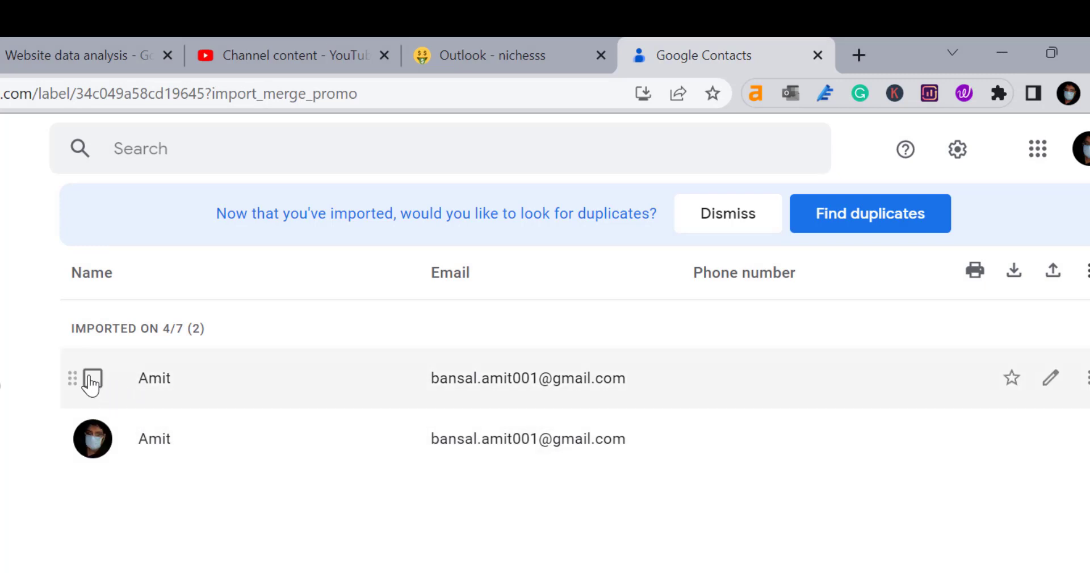
Select both Amit contacts in the Imported on 4/7 group and merge them.
{"action": "left_click", "coordinate": [92, 379]}
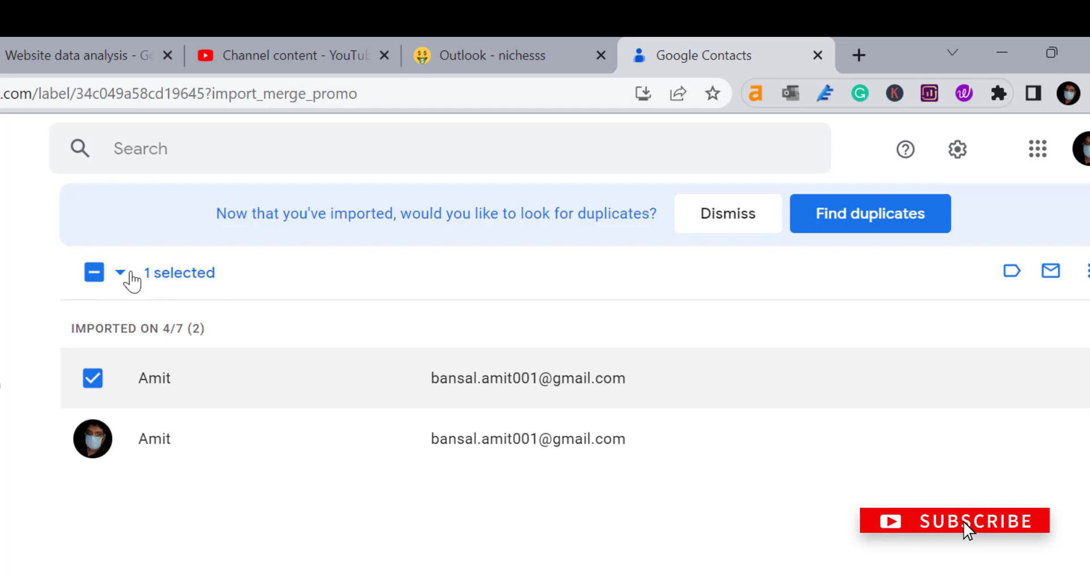
{"action": "left_click", "coordinate": [122, 275]}
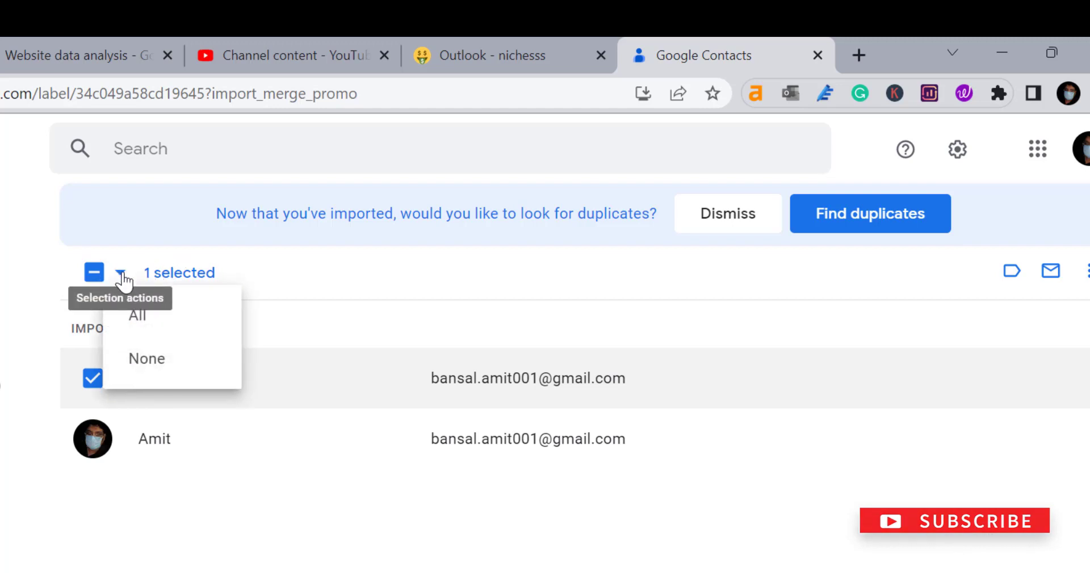
{"action": "left_click", "coordinate": [141, 316]}
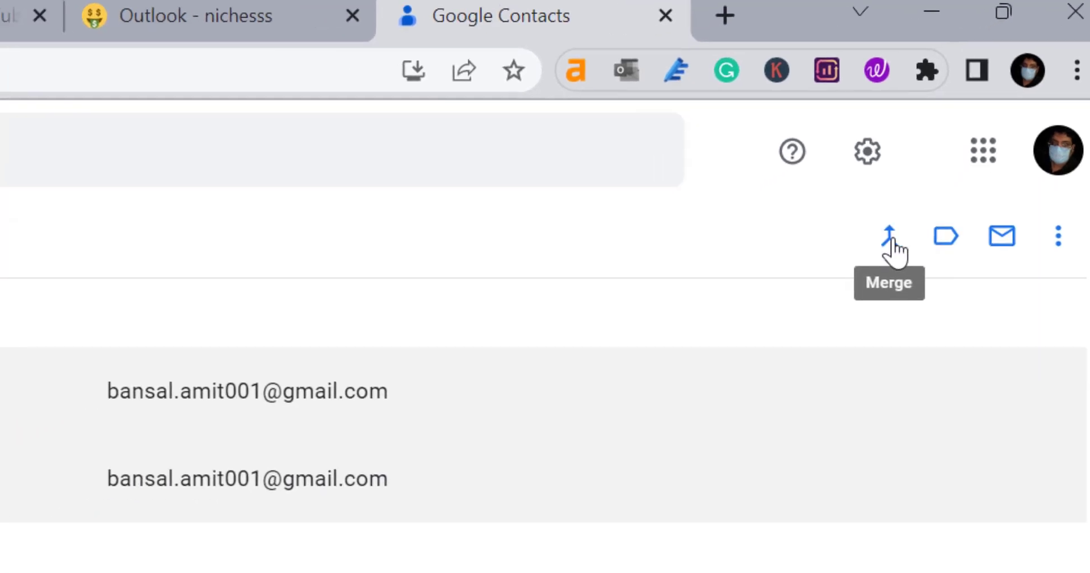
{"action": "left_click", "coordinate": [845, 376]}
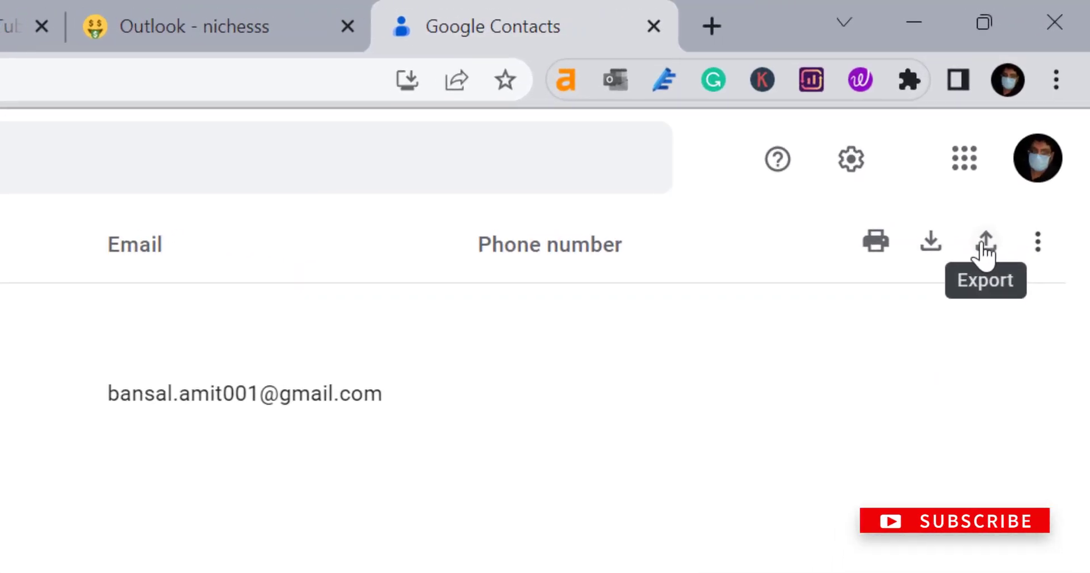
Export the Imported on 4/7 group as an Outlook CSV file.
{"action": "left_click", "coordinate": [1031, 136]}
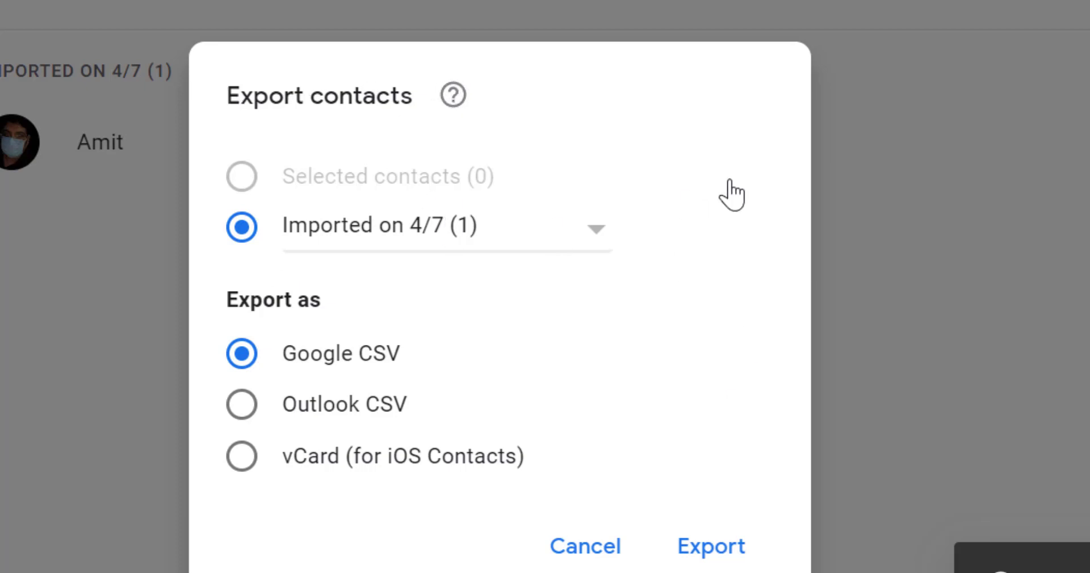
{"action": "left_click", "coordinate": [594, 243]}
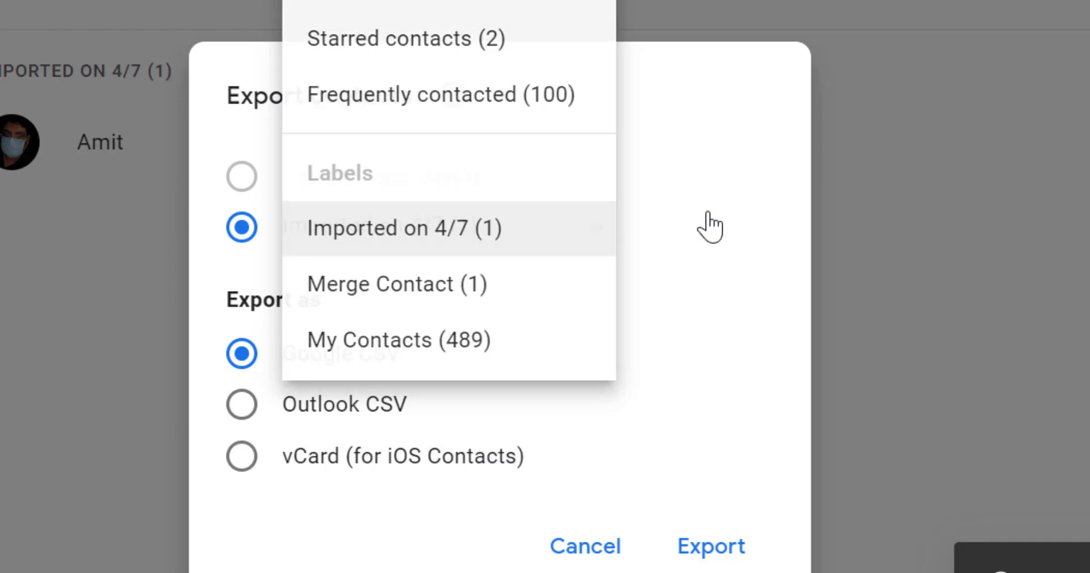
{"action": "left_click", "coordinate": [592, 238]}
{"action": "left_click", "coordinate": [591, 238]}
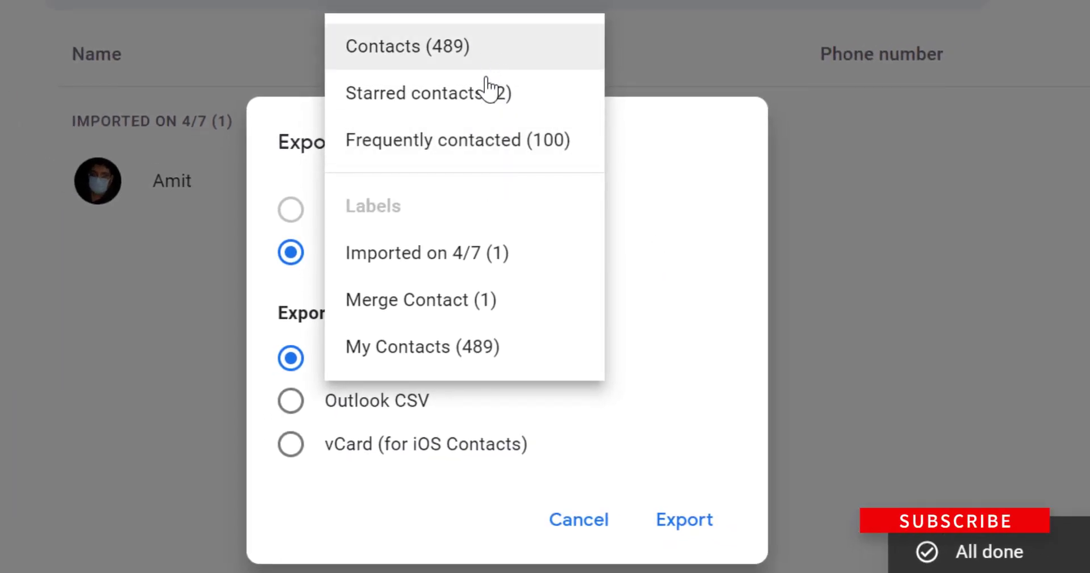
{"action": "left_click", "coordinate": [722, 290]}
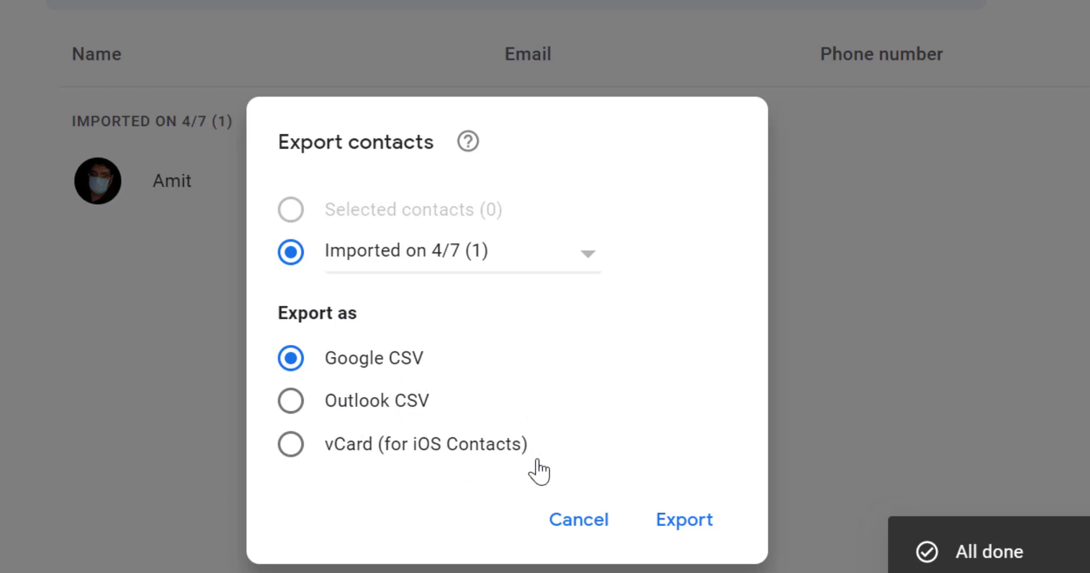
{"action": "left_click", "coordinate": [291, 402]}
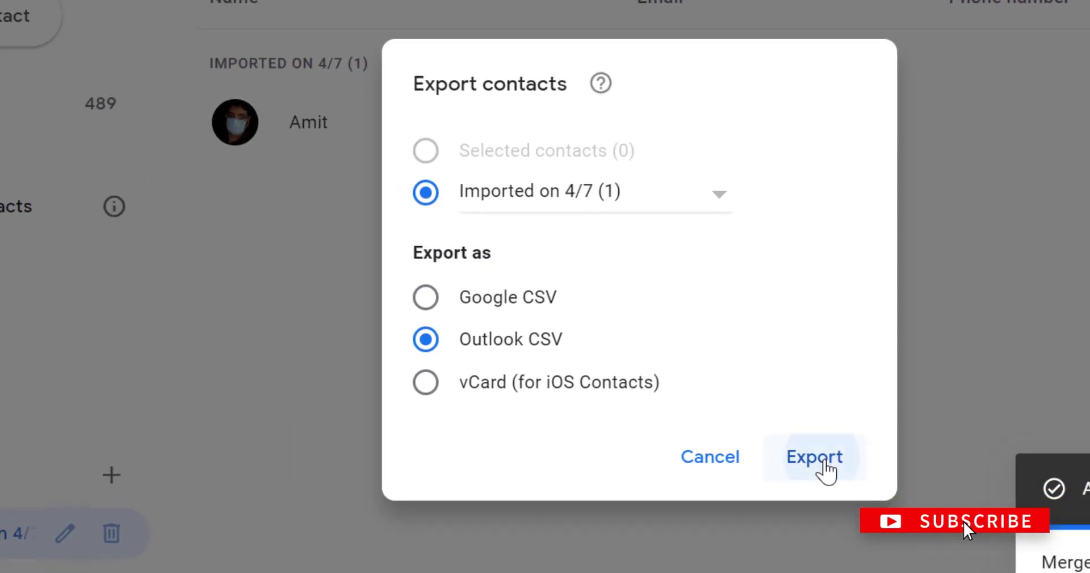
{"action": "left_click", "coordinate": [686, 522]}
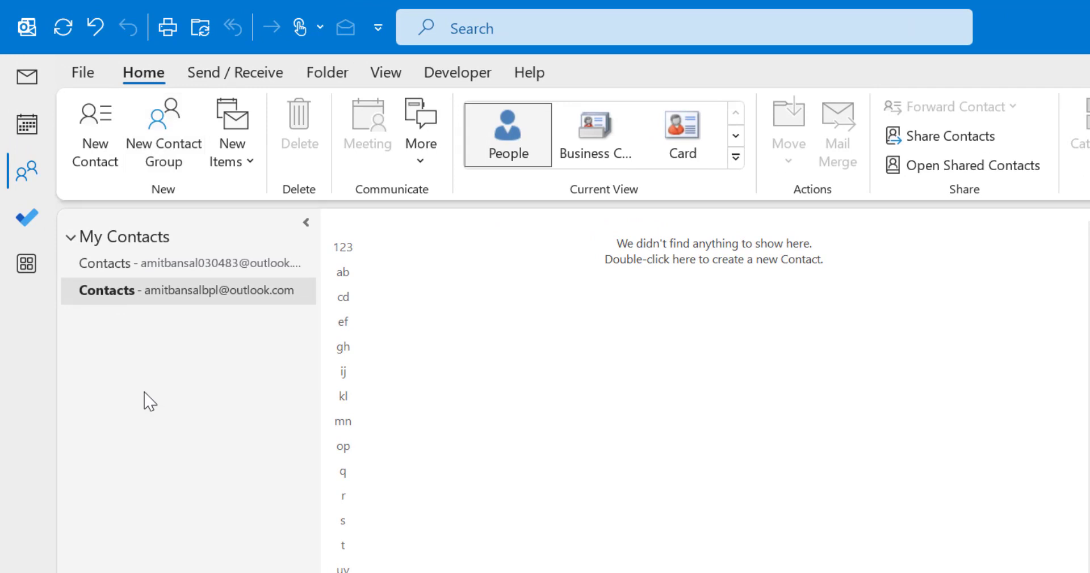
Start Outlook's CSV import with Do not import duplicate items, and browse for the file.
{"action": "left_click", "coordinate": [84, 75]}
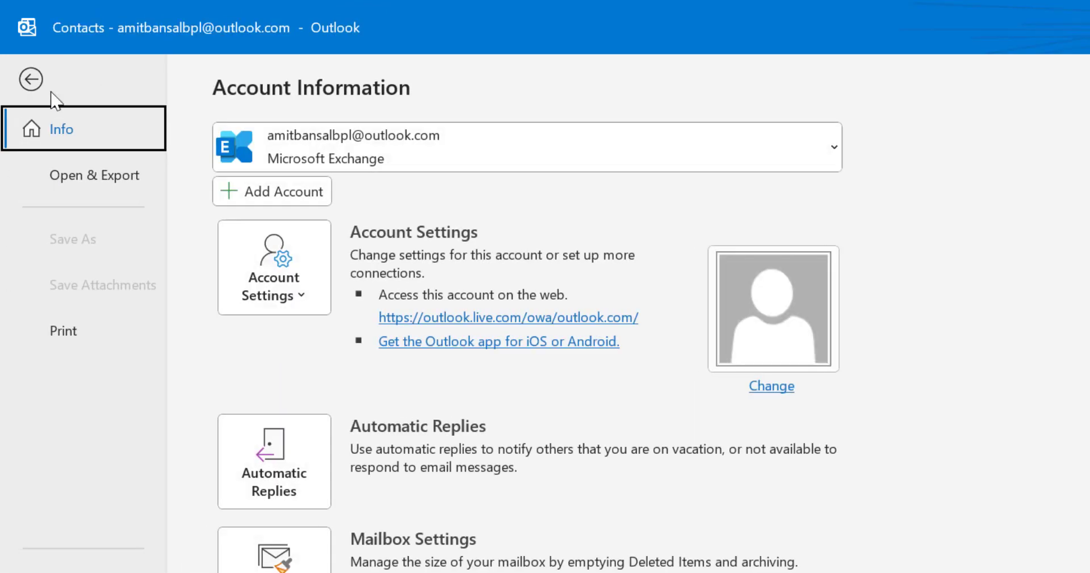
{"action": "left_click", "coordinate": [86, 178]}
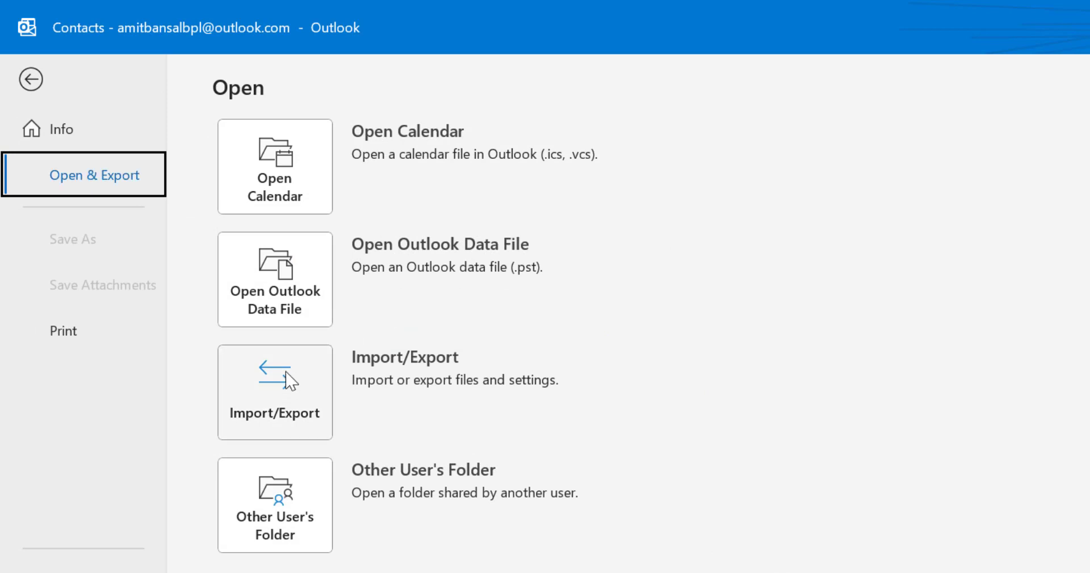
{"action": "left_click", "coordinate": [277, 392]}
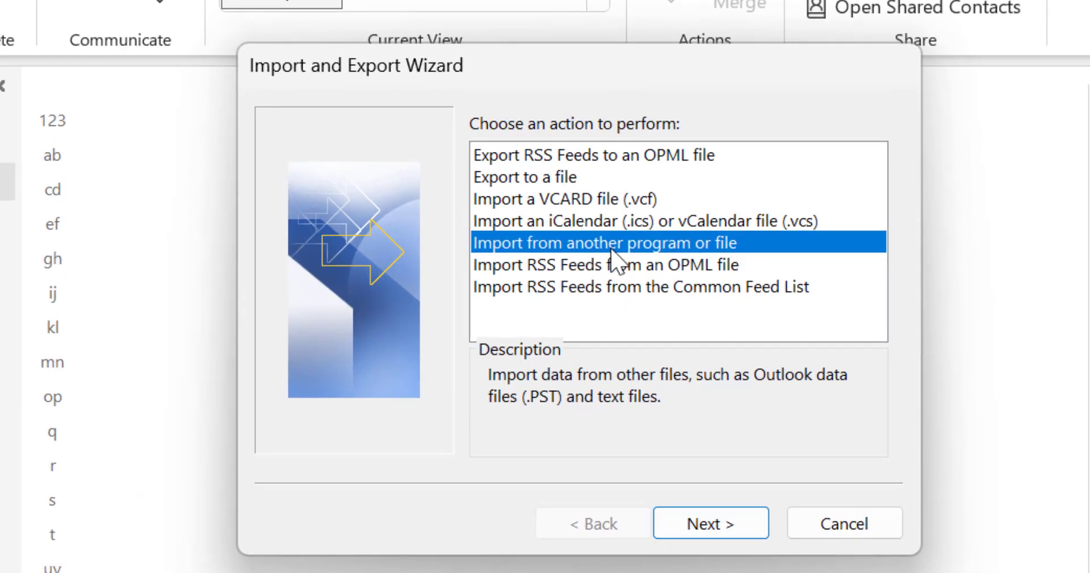
{"action": "left_click", "coordinate": [712, 525]}
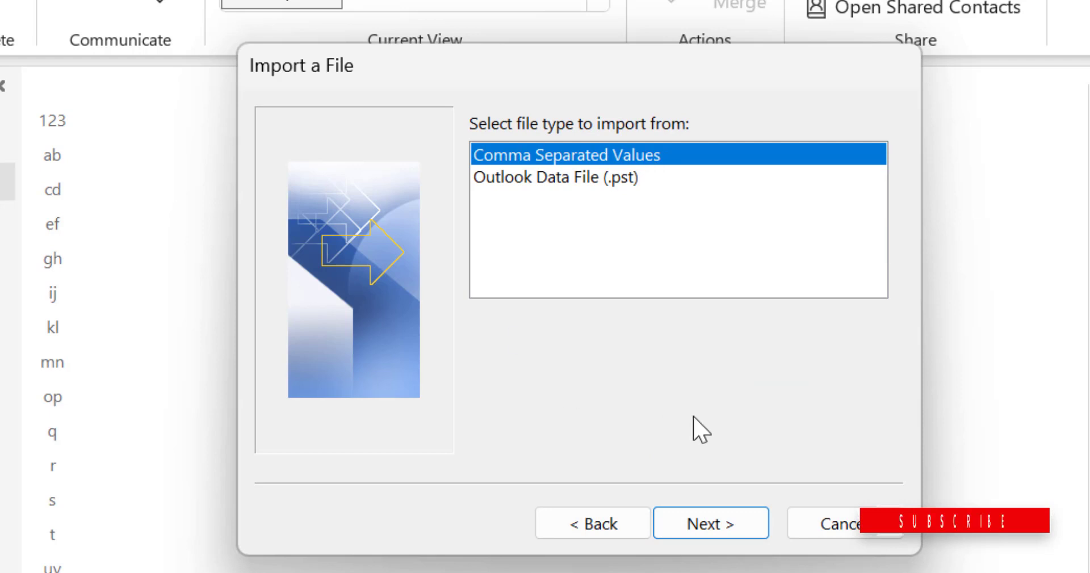
{"action": "left_click", "coordinate": [717, 522]}
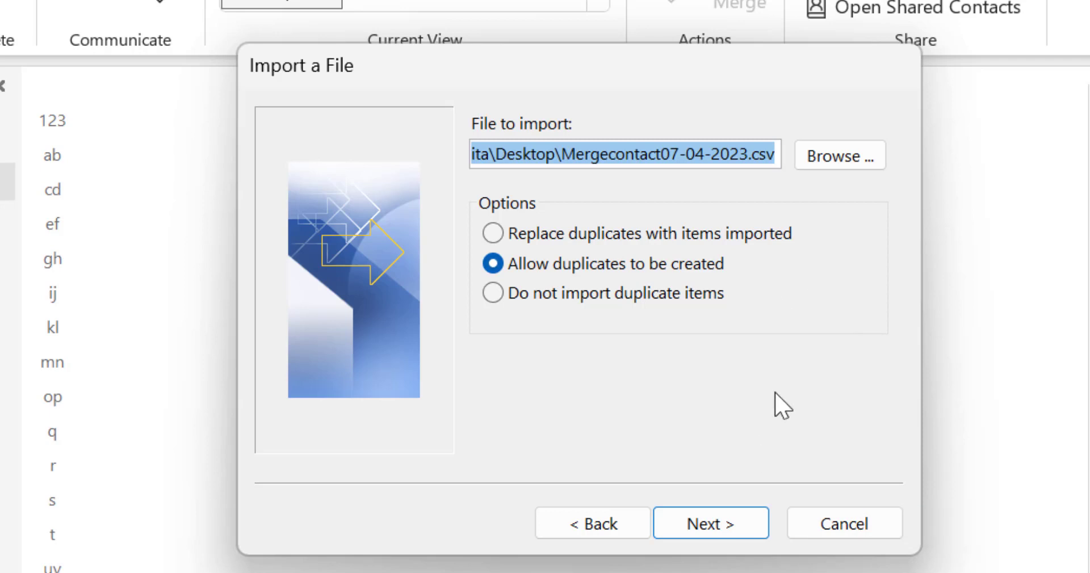
{"action": "left_click", "coordinate": [493, 293]}
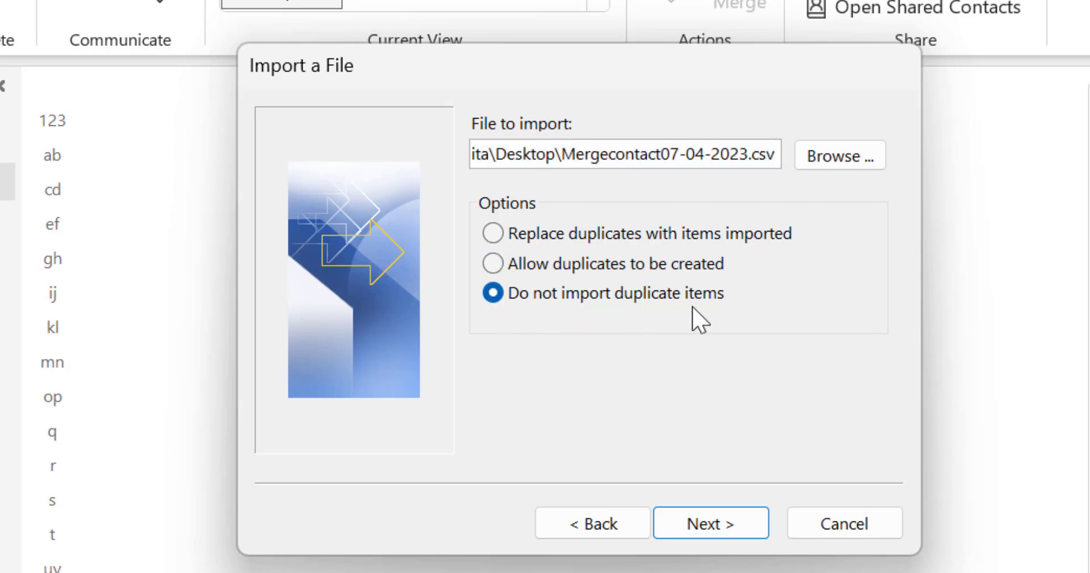
{"action": "left_click", "coordinate": [842, 165]}
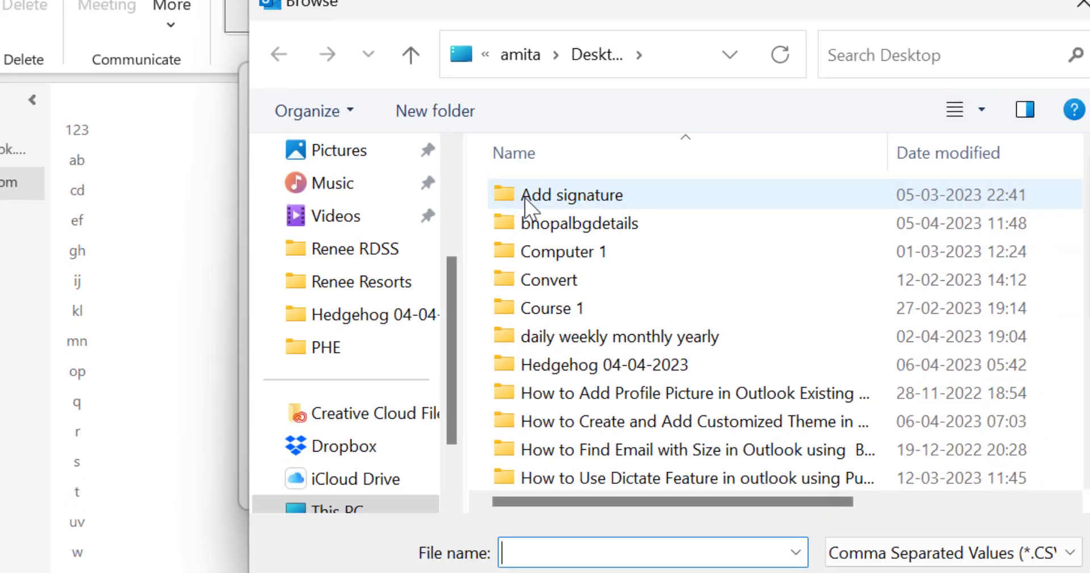
Choose contacts (1).csv from the Downloads folder as the import file.
{"action": "scroll", "coordinate": [382, 306], "scroll_direction": "up", "scroll_amount": 3}
{"action": "left_click", "coordinate": [370, 283]}
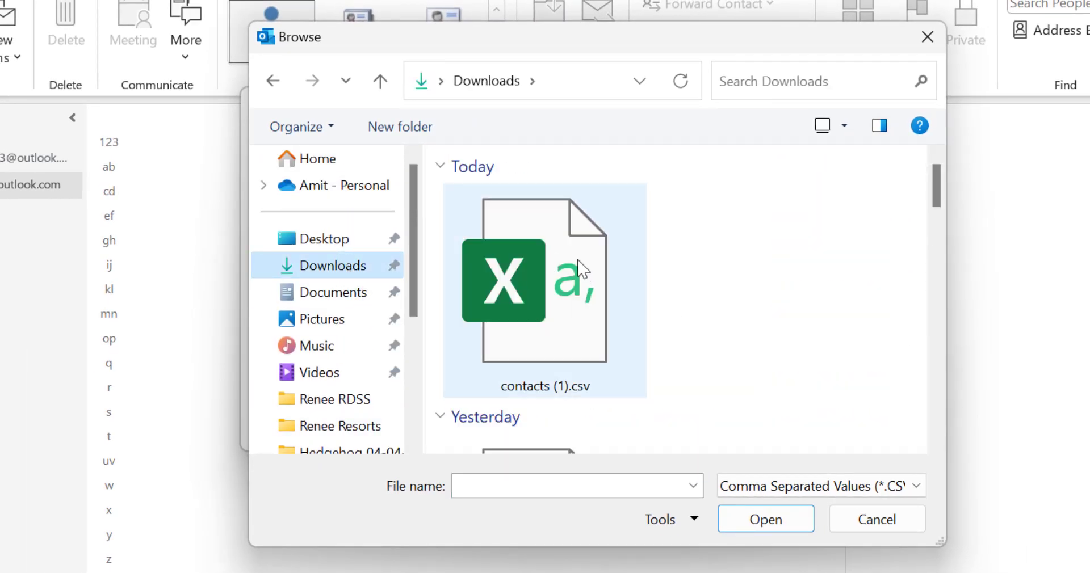
{"action": "left_click", "coordinate": [579, 267]}
{"action": "left_click", "coordinate": [768, 519]}
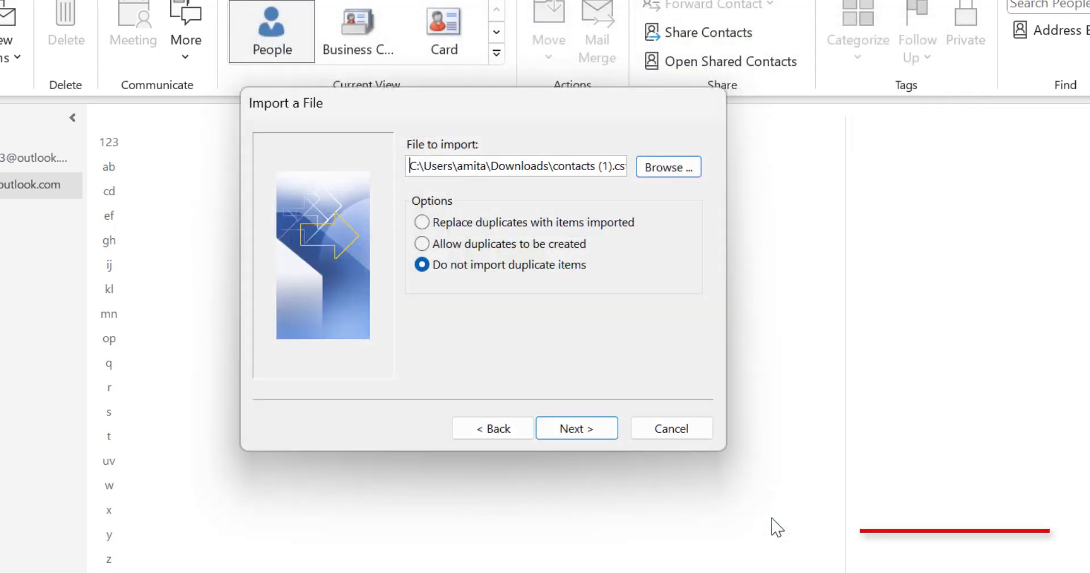
{"action": "left_click", "coordinate": [595, 434]}
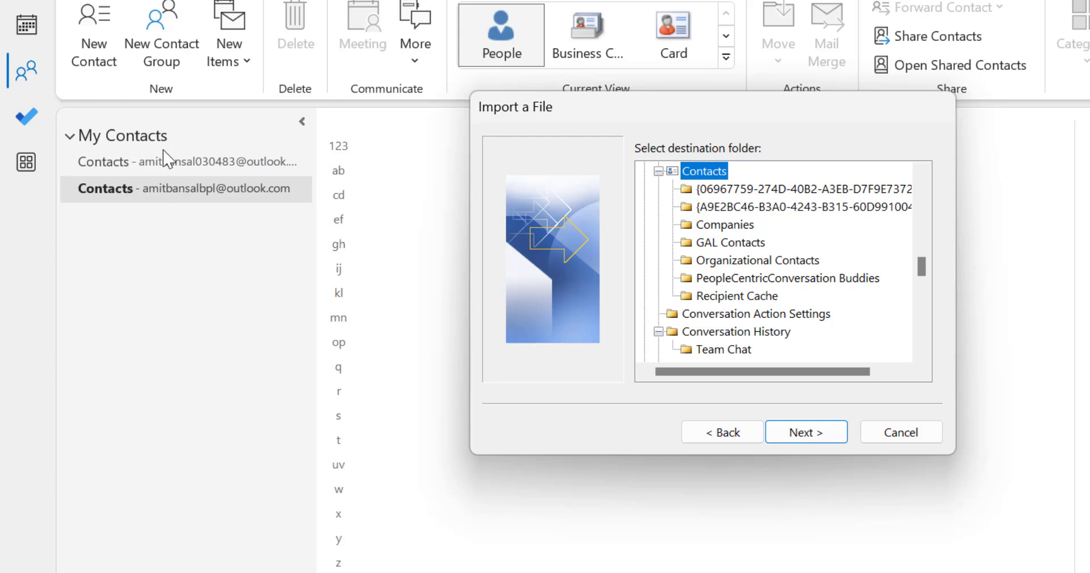
Apply the default field mapping and finish importing the contacts.
{"action": "left_click", "coordinate": [814, 435]}
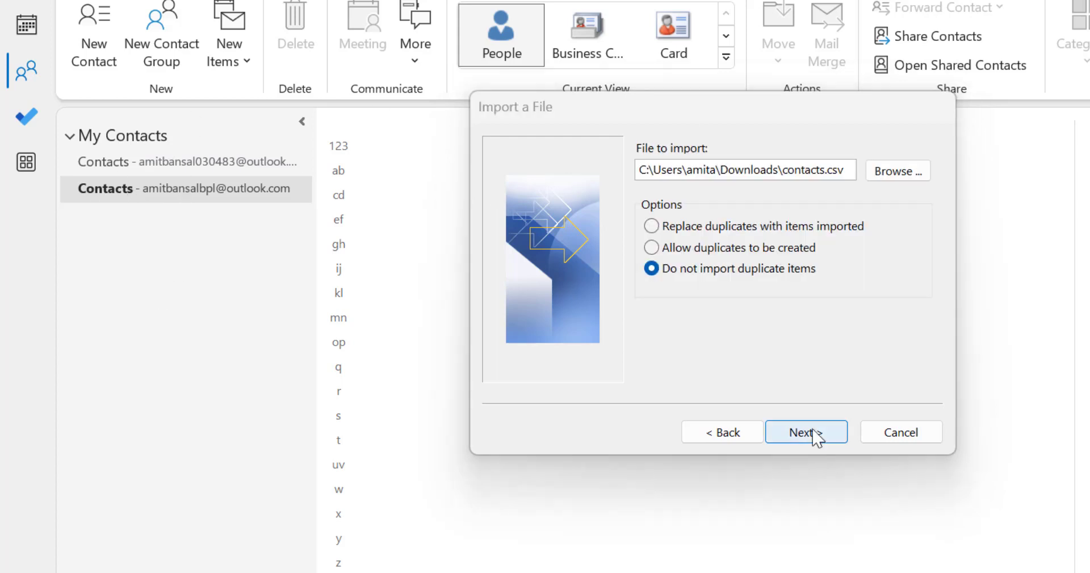
{"action": "left_click", "coordinate": [814, 435]}
{"action": "left_click", "coordinate": [815, 435]}
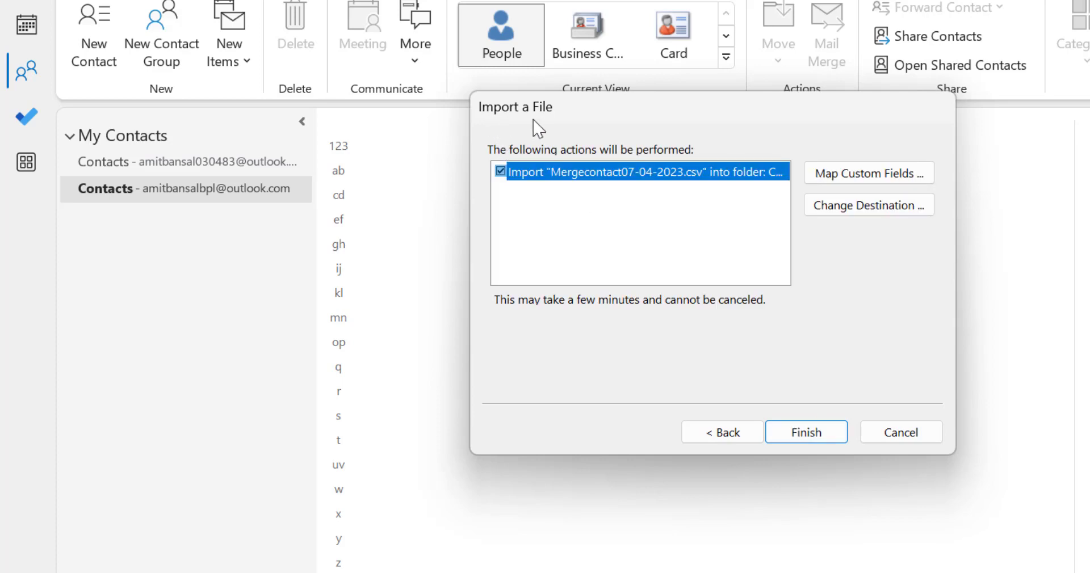
{"action": "left_click", "coordinate": [870, 182]}
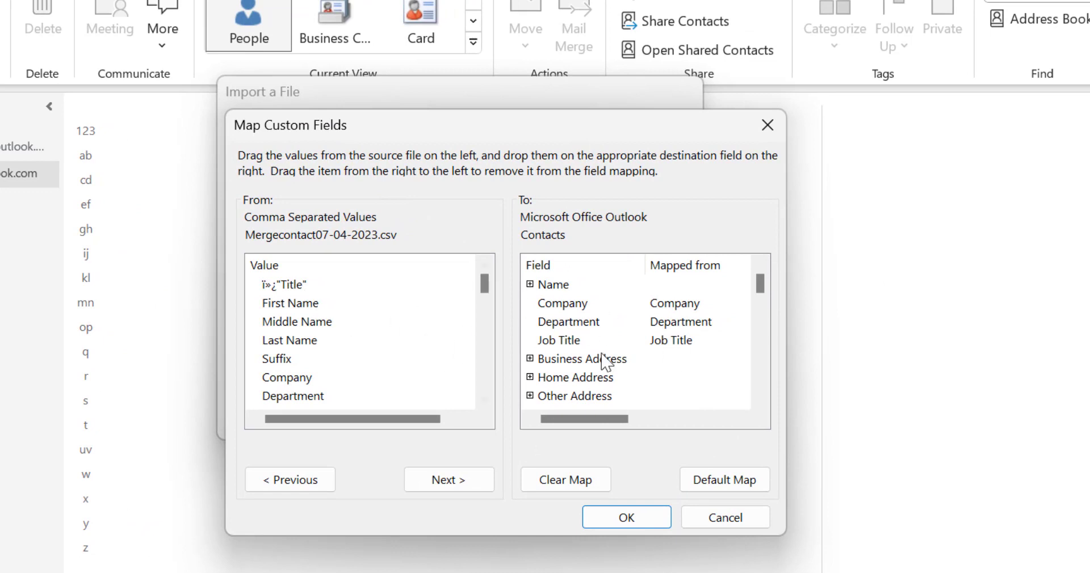
{"action": "left_click", "coordinate": [720, 487]}
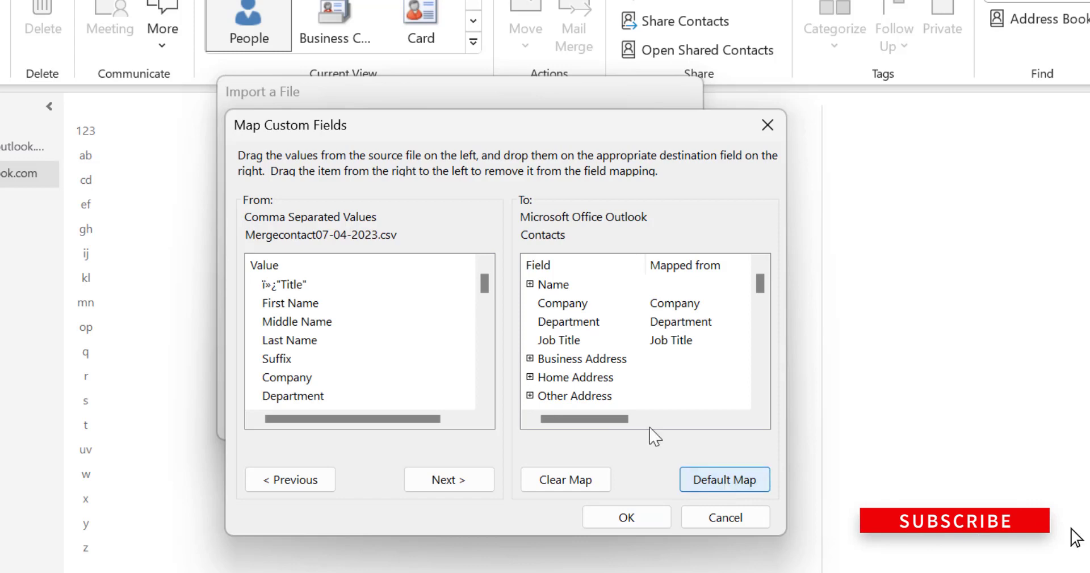
{"action": "left_click", "coordinate": [638, 513]}
{"action": "left_click", "coordinate": [561, 429]}
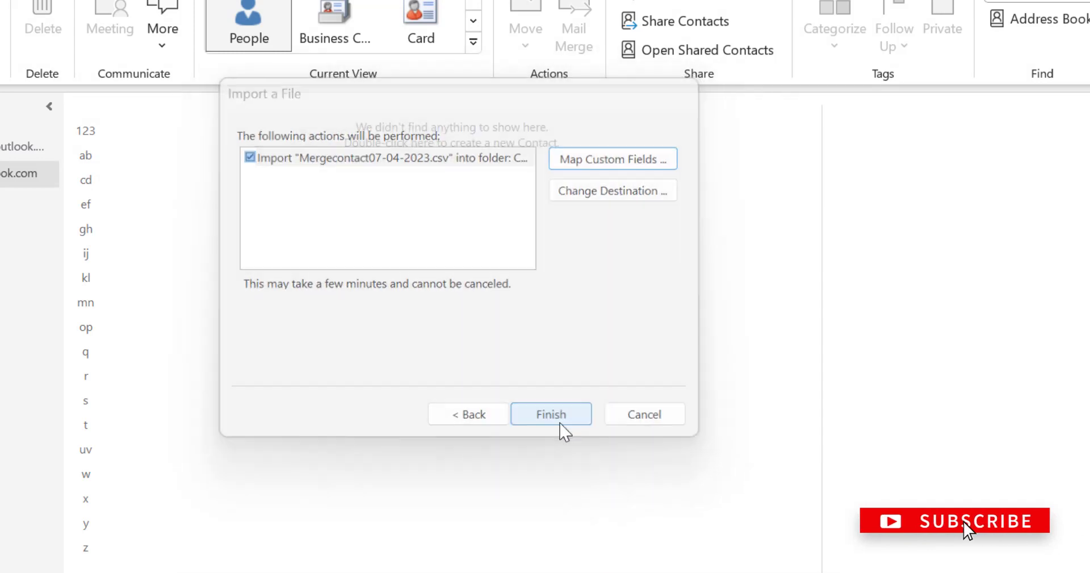